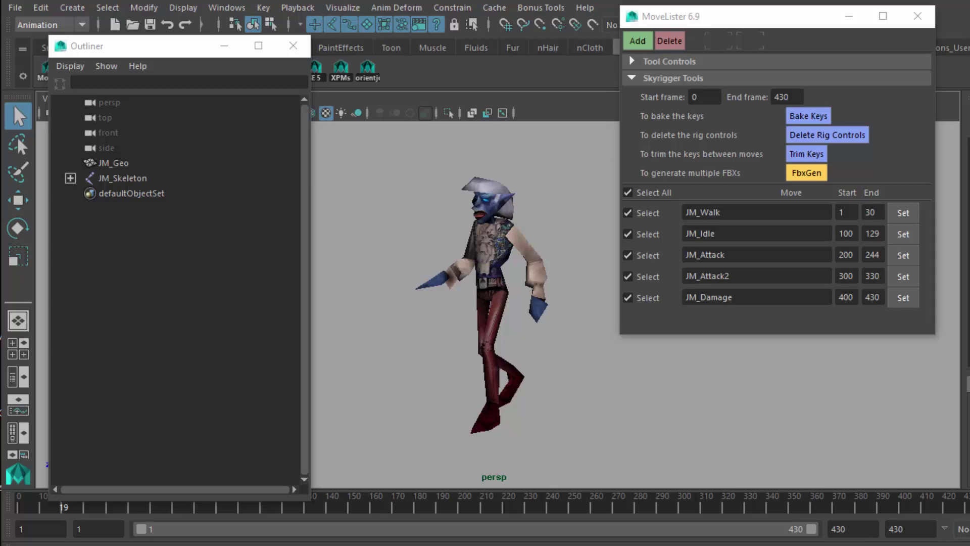
Close the MoveLister window and open the recent scene Tutorial.mb.
drag(739, 25, 739, 87)
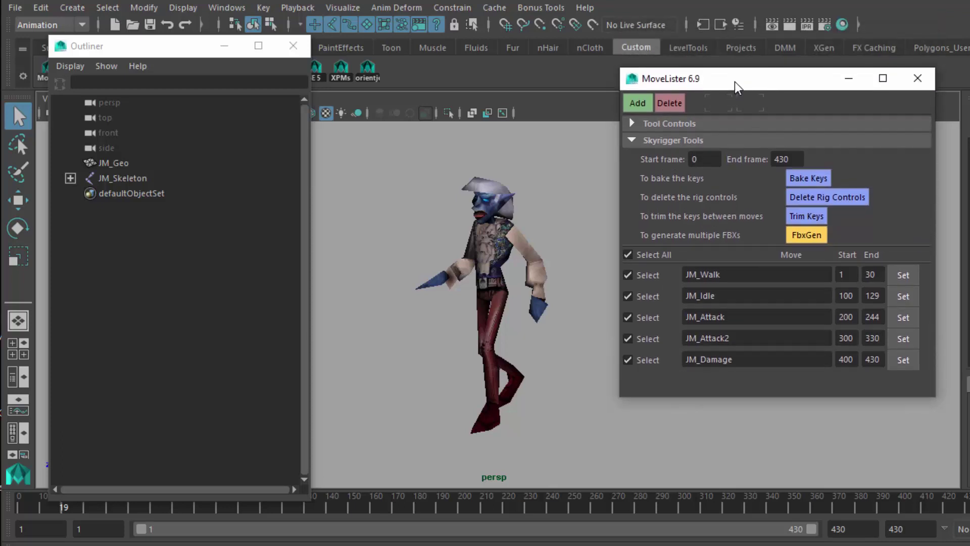
click(917, 79)
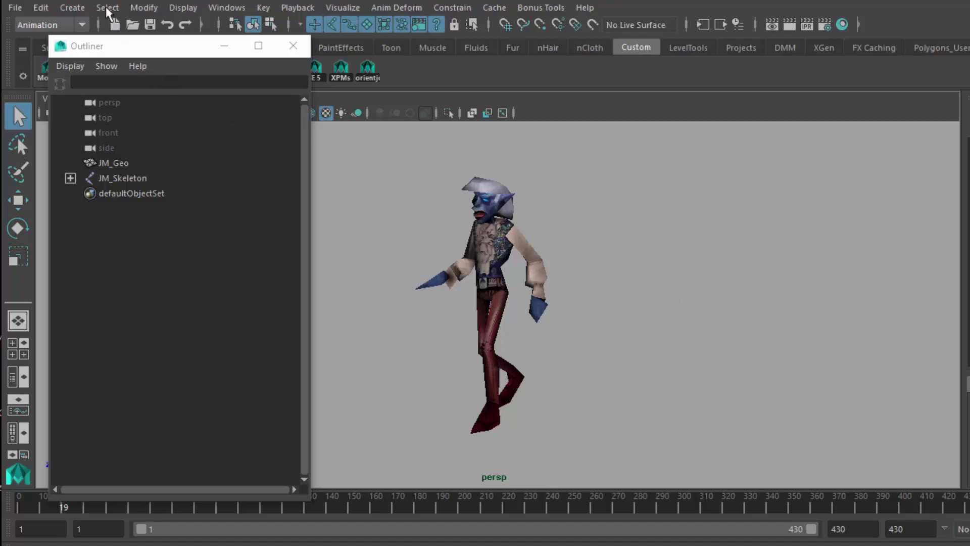
click(14, 9)
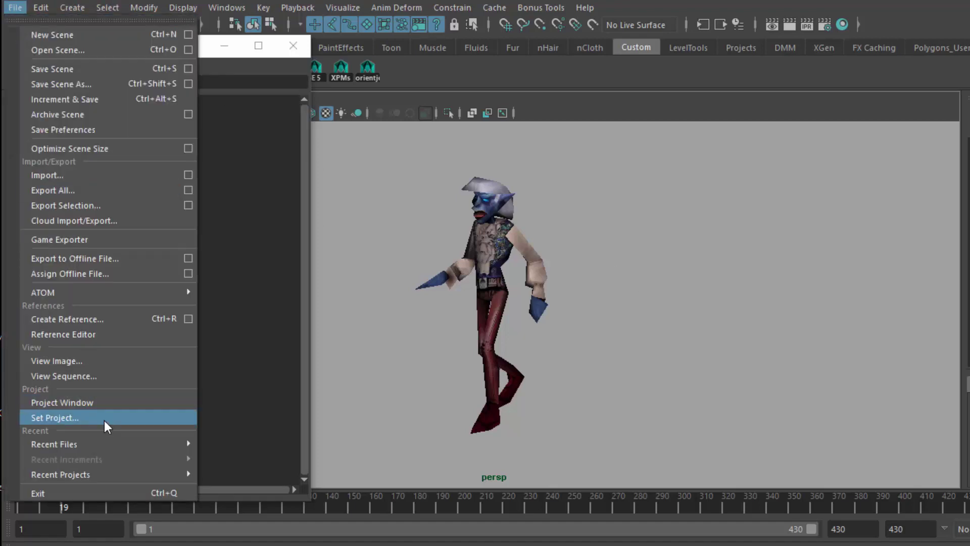
mouse_move(120, 443)
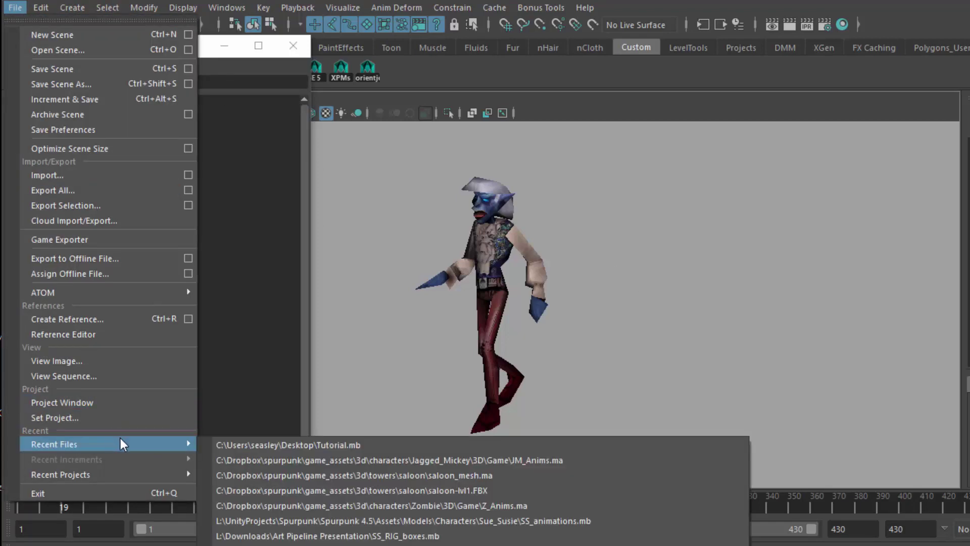
click(240, 445)
click(448, 223)
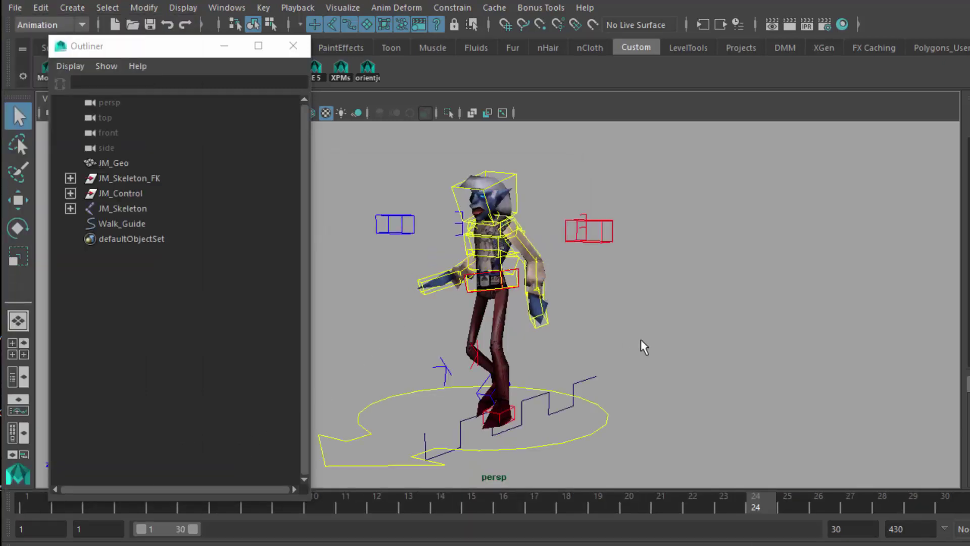
Examine the JM_Geo mesh and the JM_Skeleton_FK and JM_Control rig groups by highlighting each on the character.
alt+middle_drag(640, 340, 735, 339)
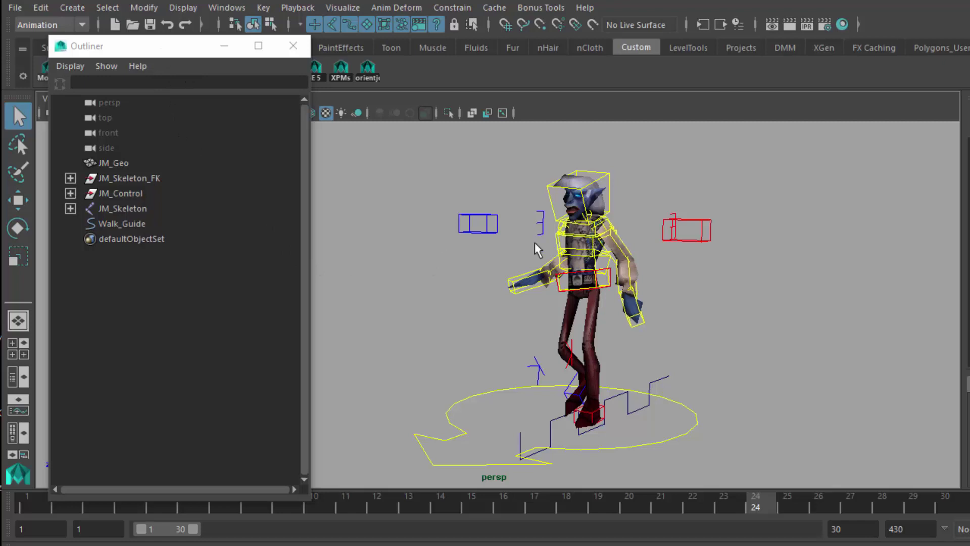
click(121, 163)
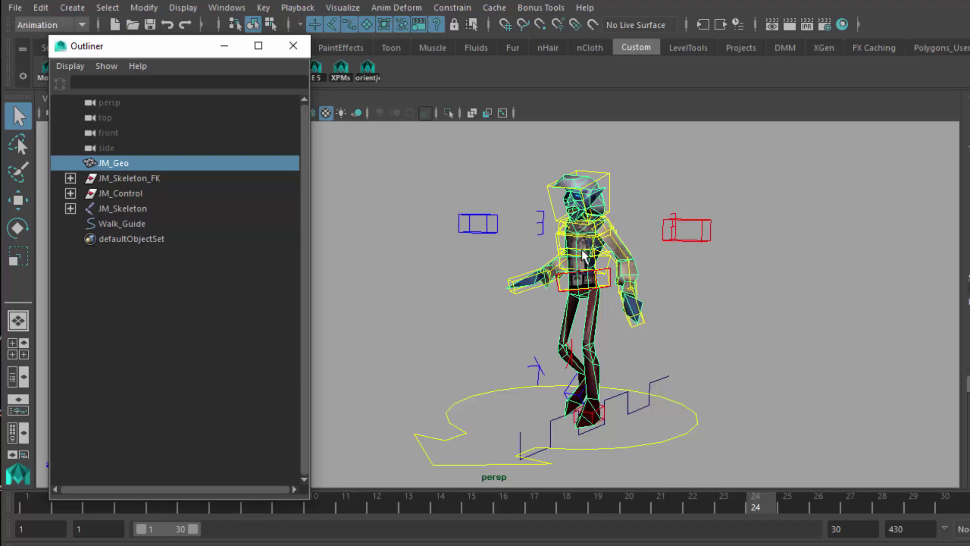
click(419, 284)
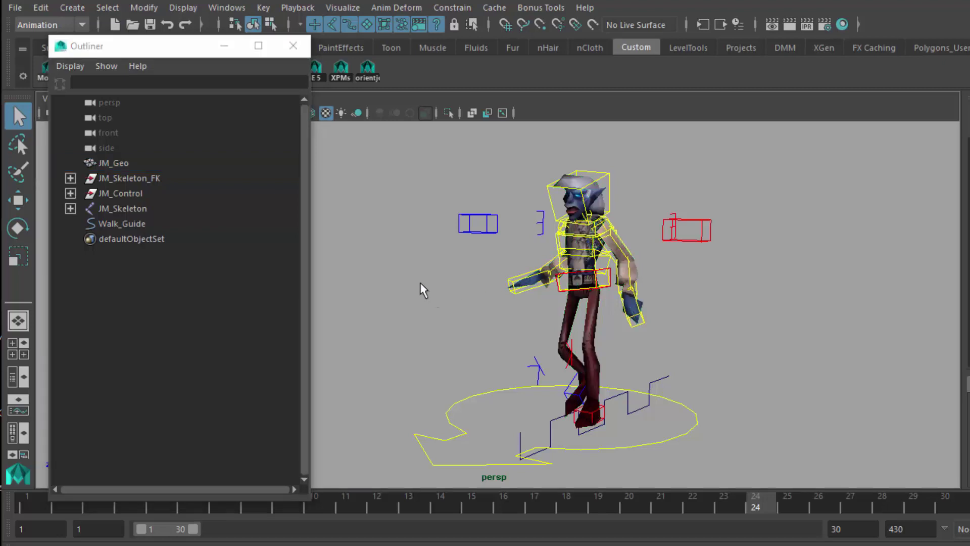
click(157, 163)
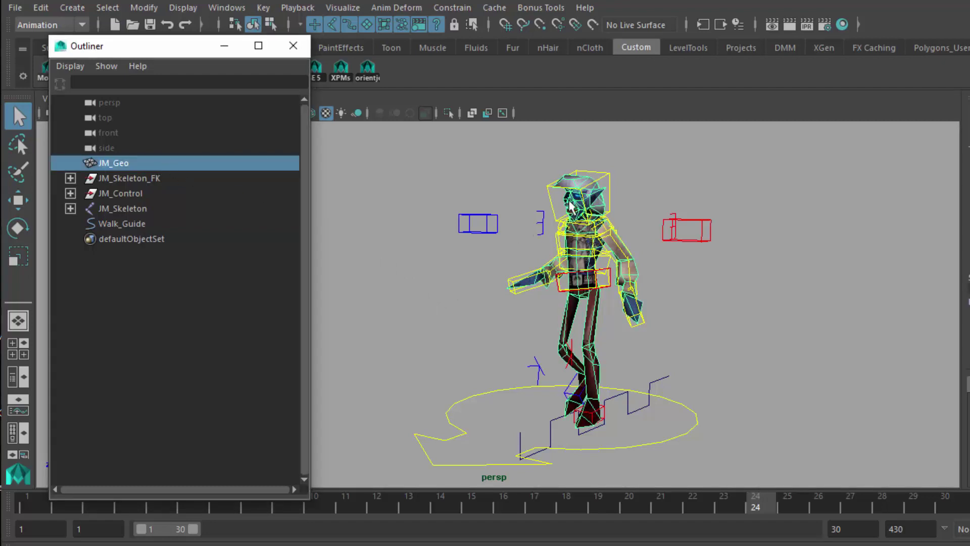
click(165, 176)
click(162, 192)
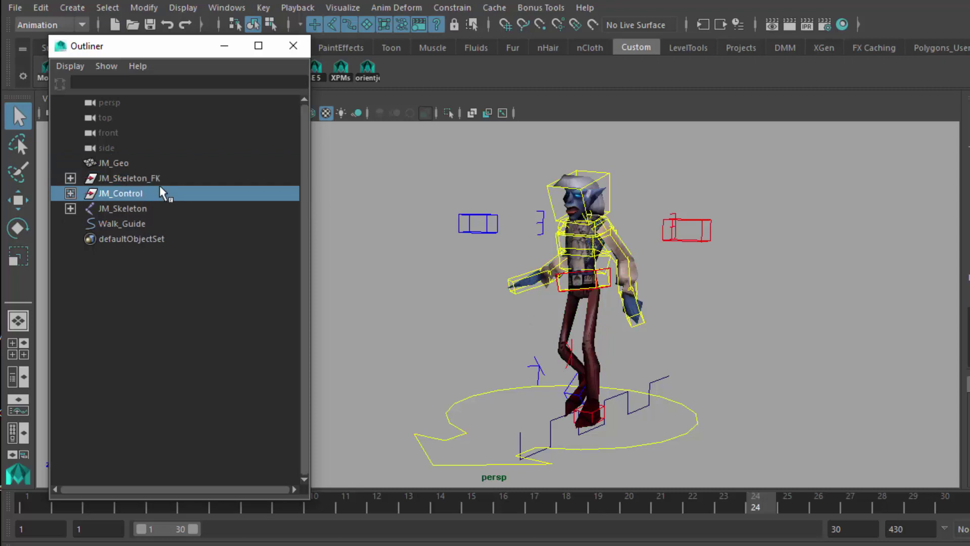
ctrl+click(155, 180)
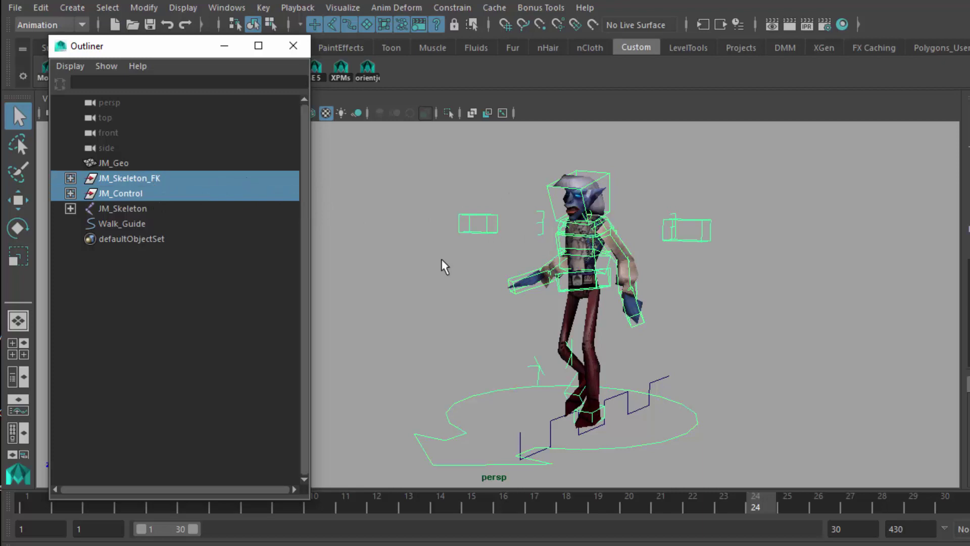
Inspect the full joint hierarchy under JM_Skeleton, including its orient and point constraints, and collapse it again.
click(110, 208)
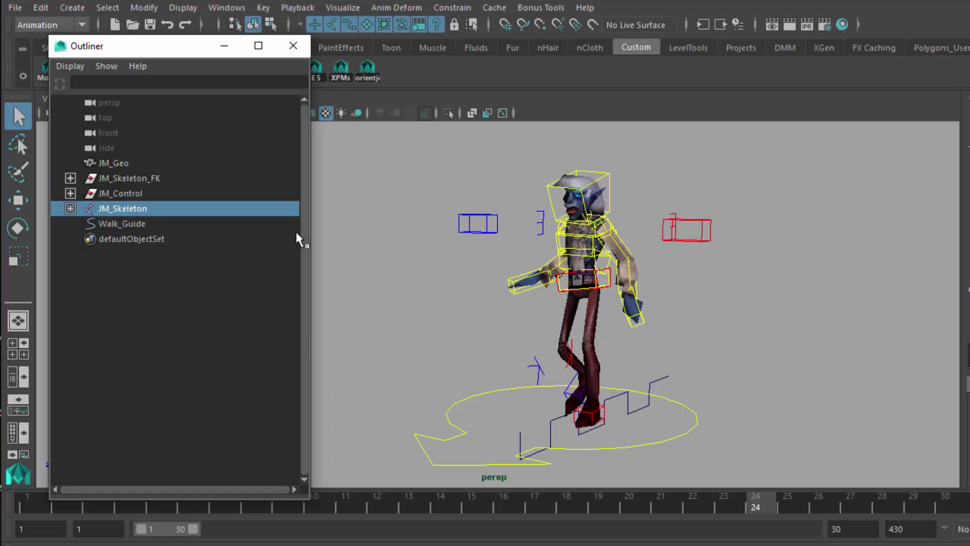
shift+click(71, 206)
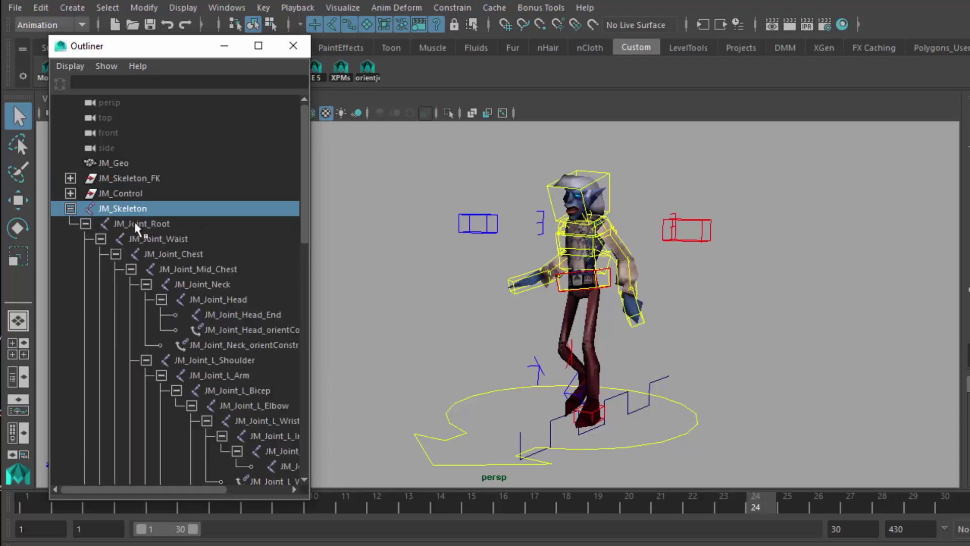
drag(303, 222, 304, 447)
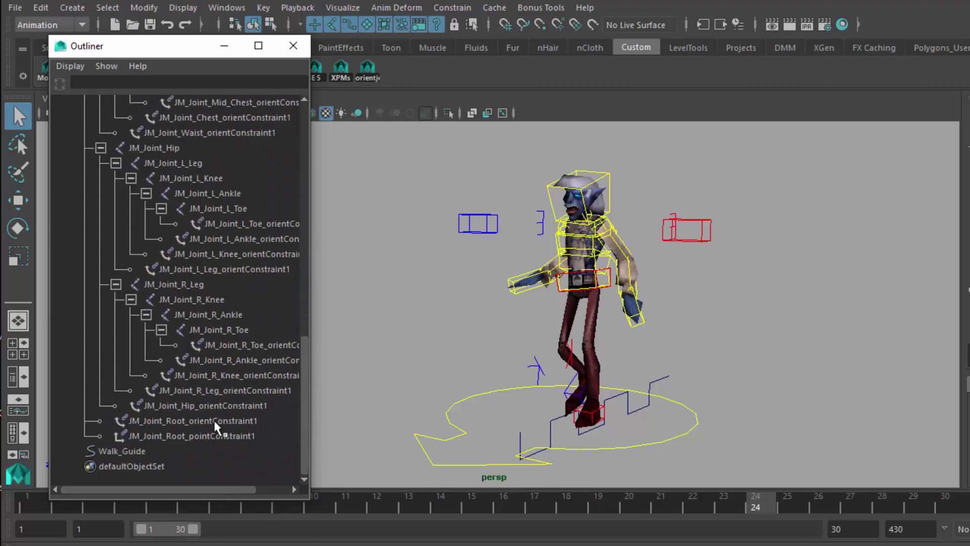
drag(213, 420, 220, 156)
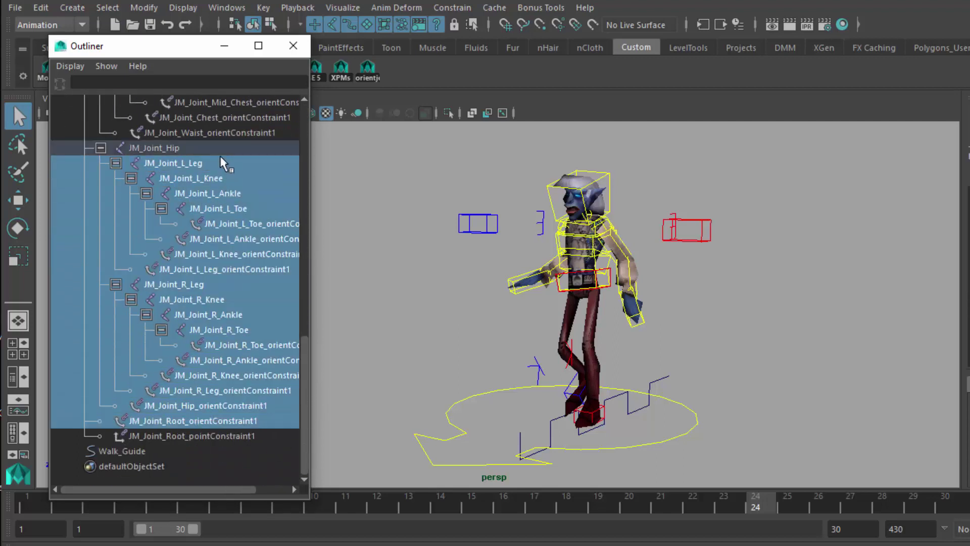
click(304, 202)
drag(305, 196, 305, 111)
click(189, 272)
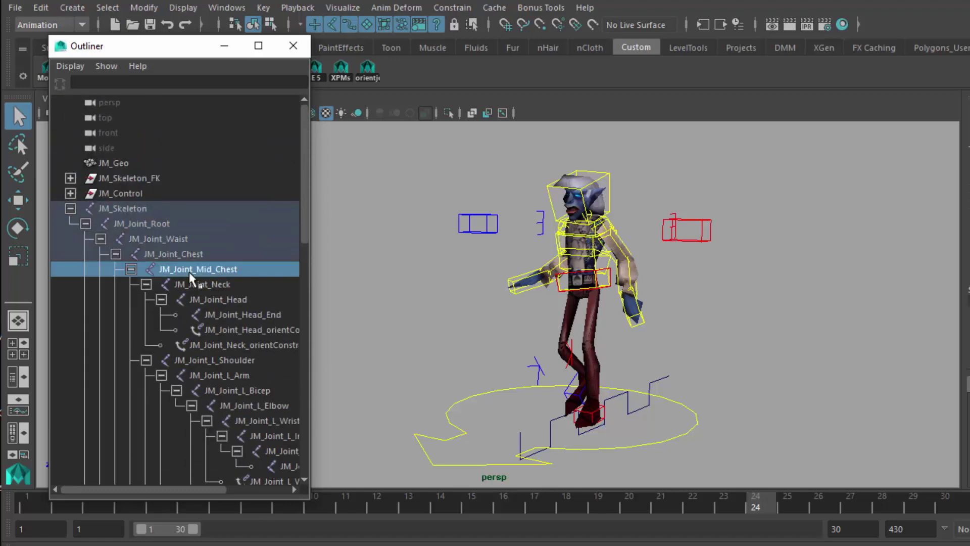
drag(202, 223, 202, 375)
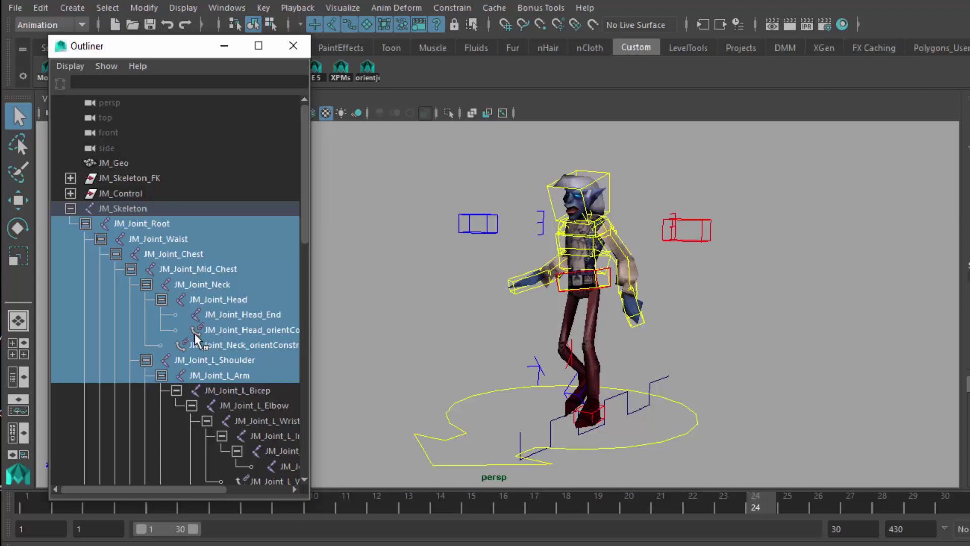
click(151, 209)
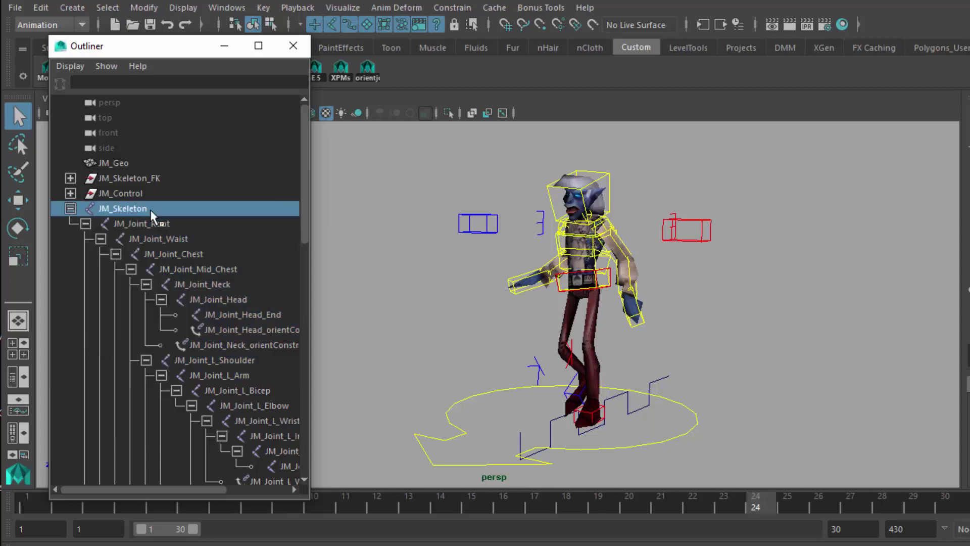
click(70, 208)
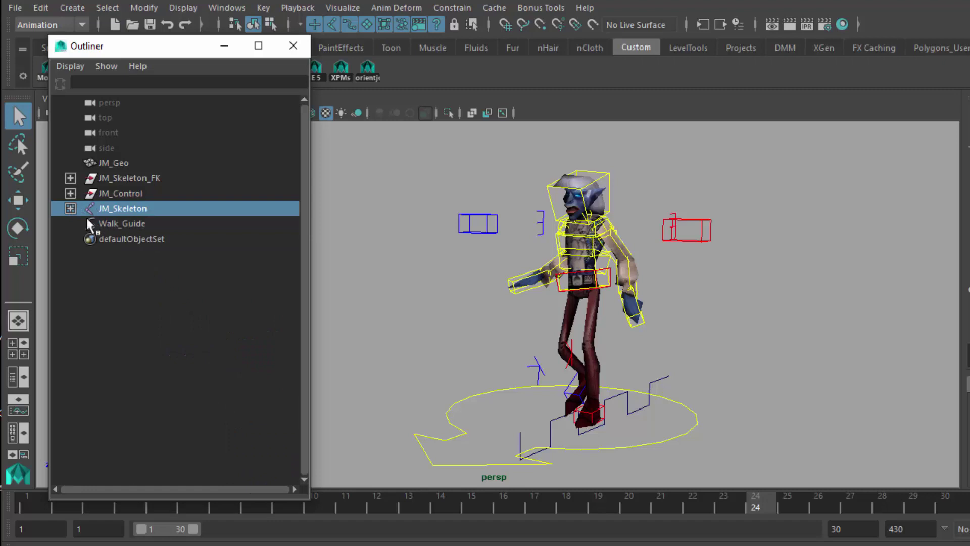
Compare the JM_Geo mesh and JM_Skeleton joints with the JM_Skeleton_FK and JM_Control rig groups by selecting them in turn.
ctrl+click(145, 164)
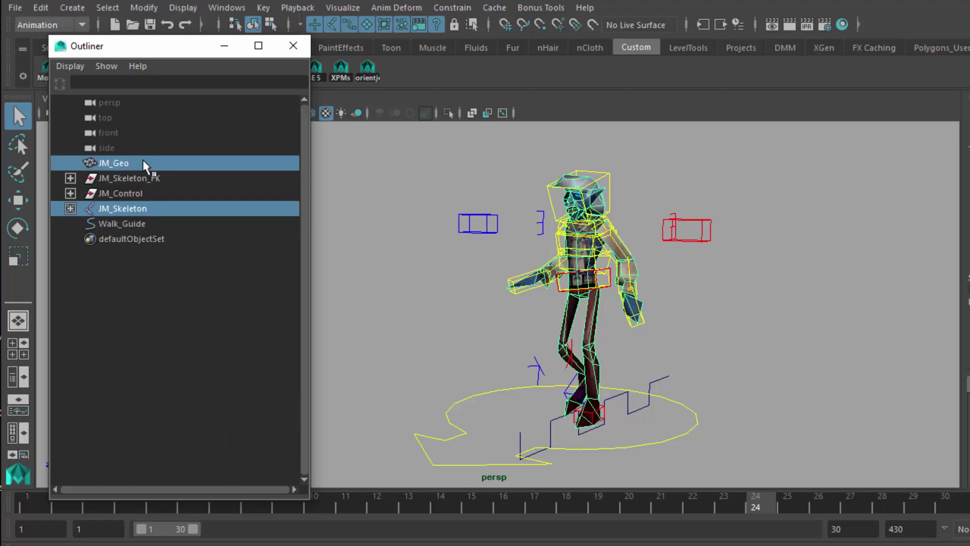
click(135, 177)
ctrl+click(135, 192)
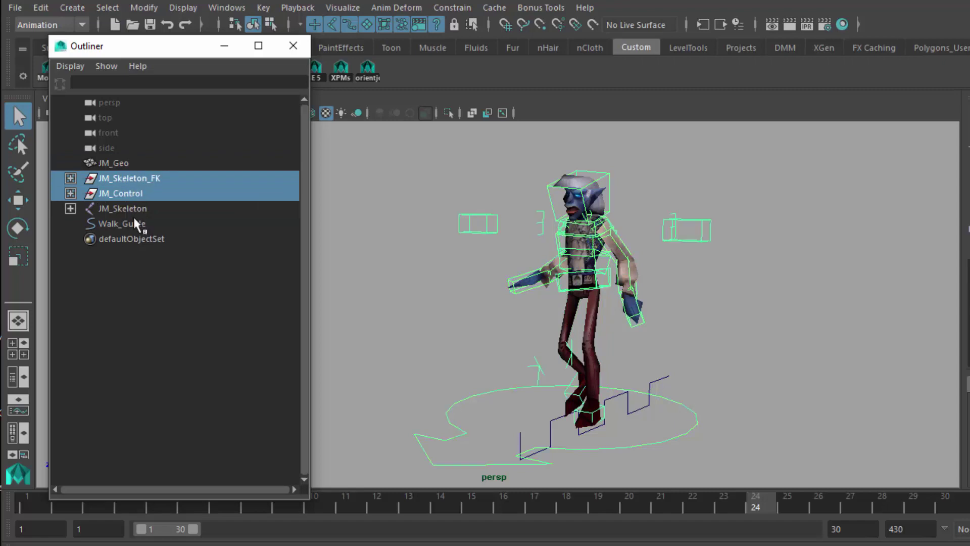
click(137, 208)
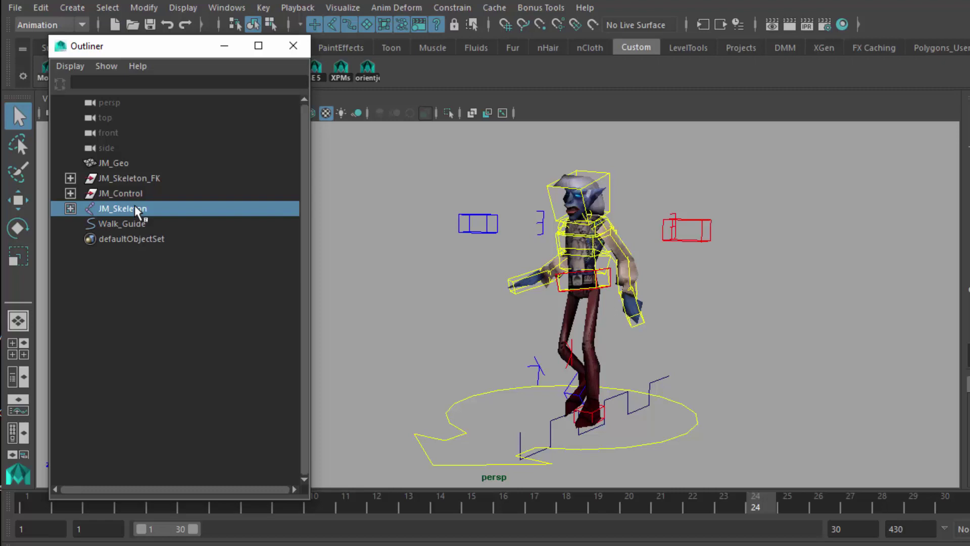
click(131, 180)
ctrl+click(138, 194)
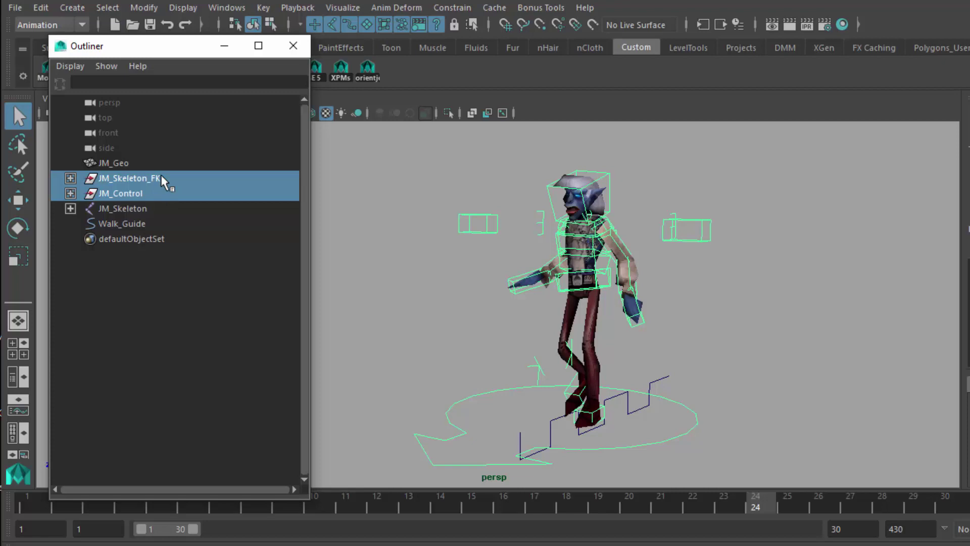
click(172, 206)
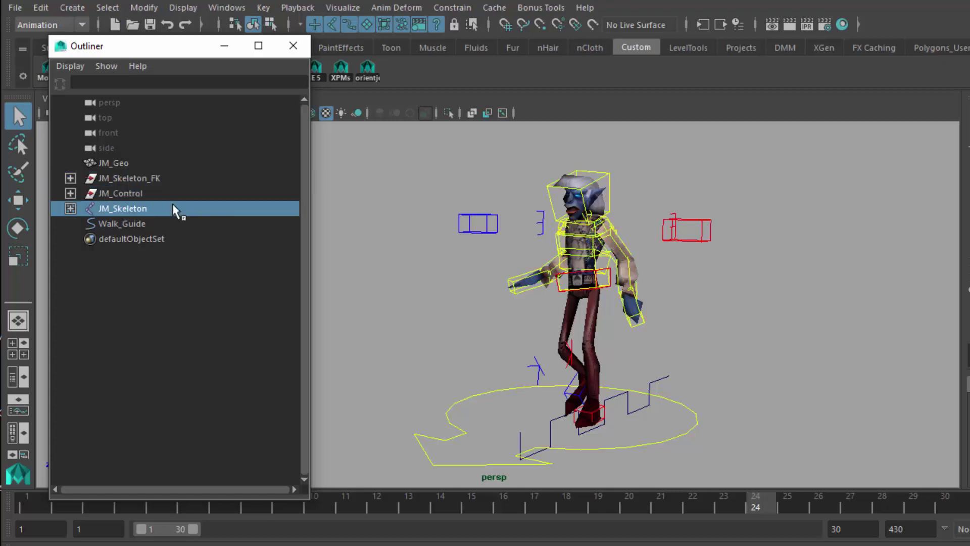
shift+click(71, 208)
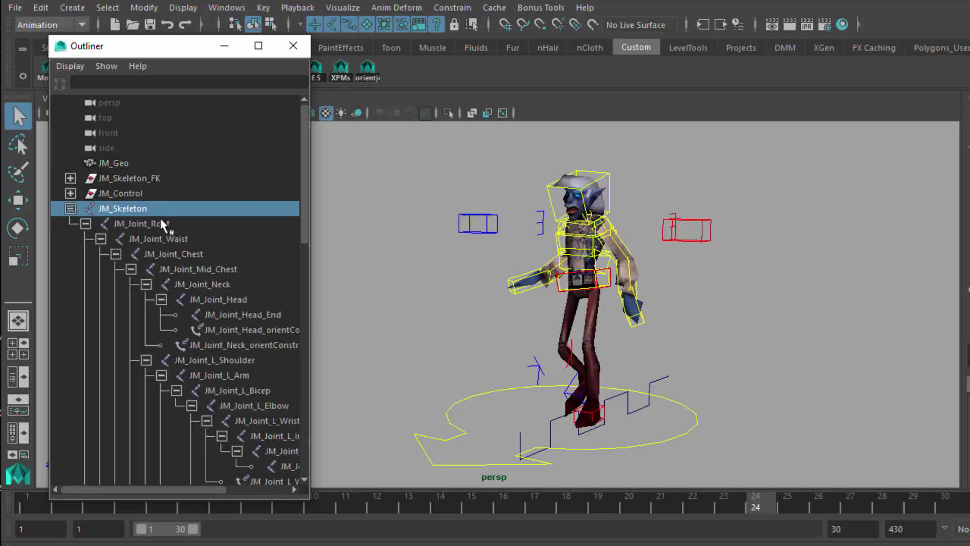
click(71, 208)
click(112, 162)
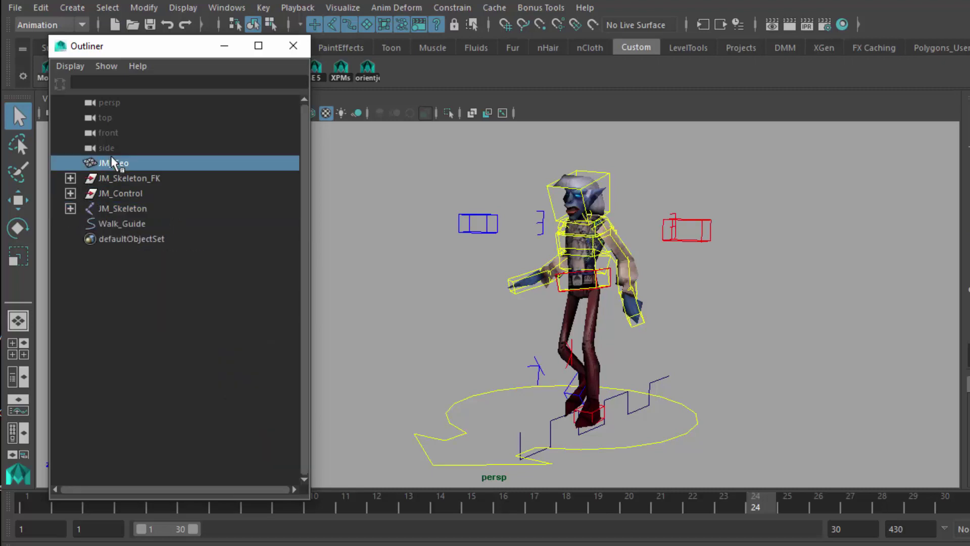
Select JM_Skeleton and open the Bake Simulation options with the skeleton as the bake target.
click(161, 208)
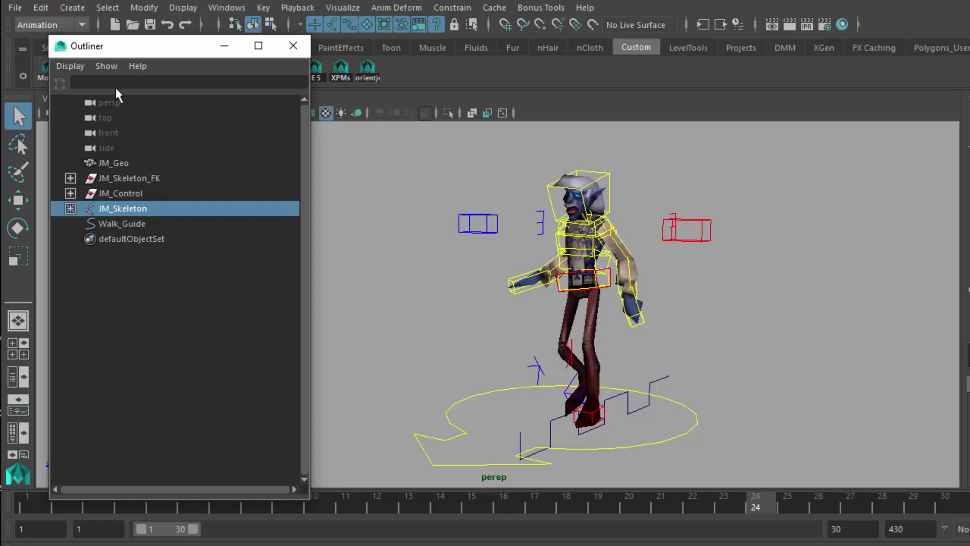
click(42, 9)
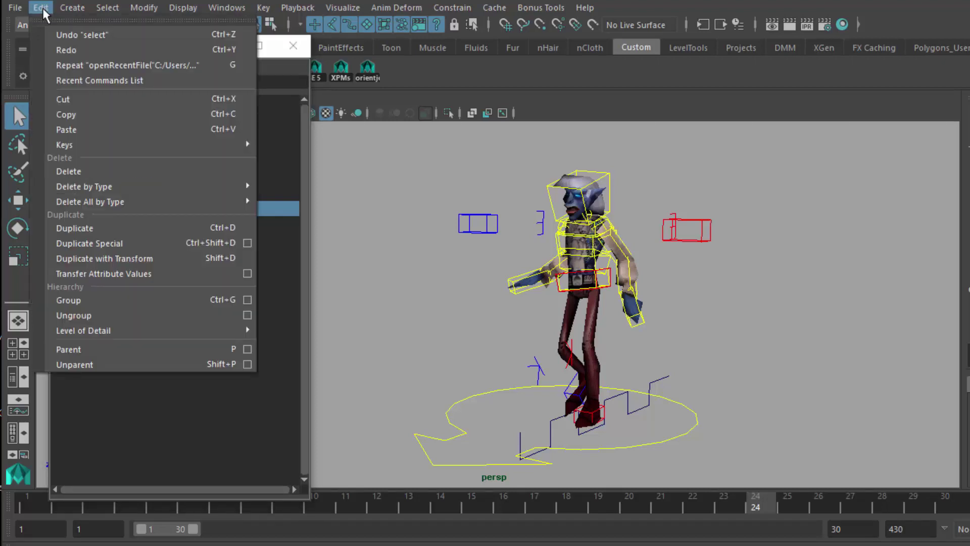
click(38, 16)
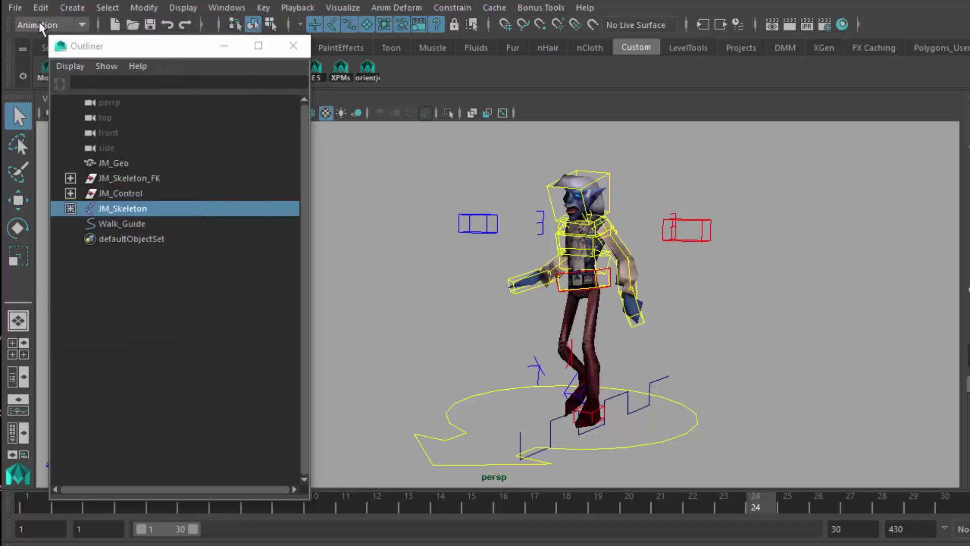
click(38, 22)
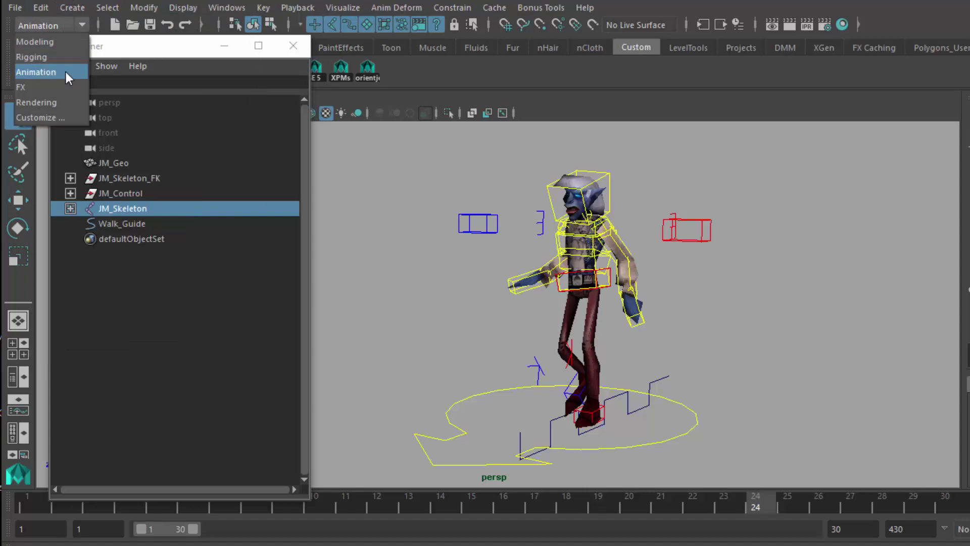
click(65, 71)
click(46, 9)
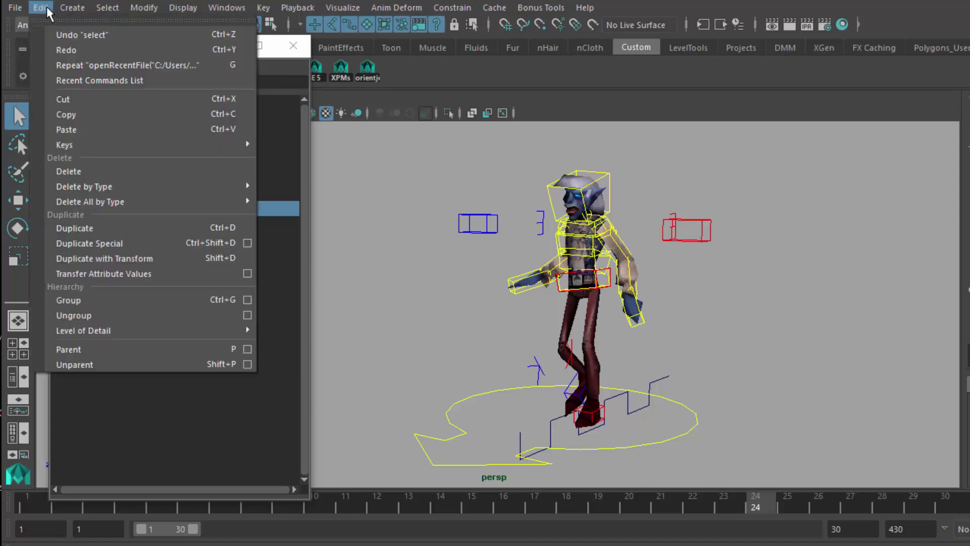
mouse_move(141, 145)
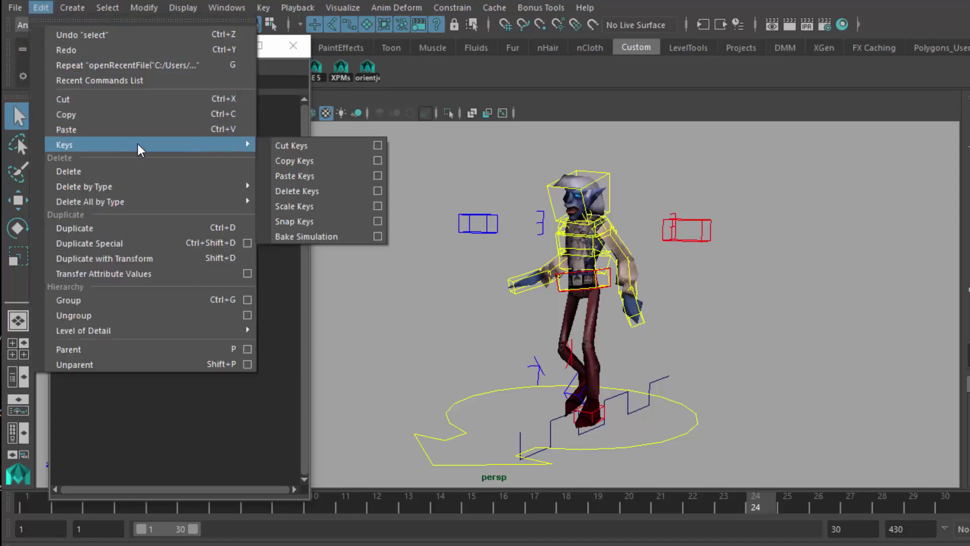
click(377, 236)
drag(330, 125, 889, 64)
click(217, 304)
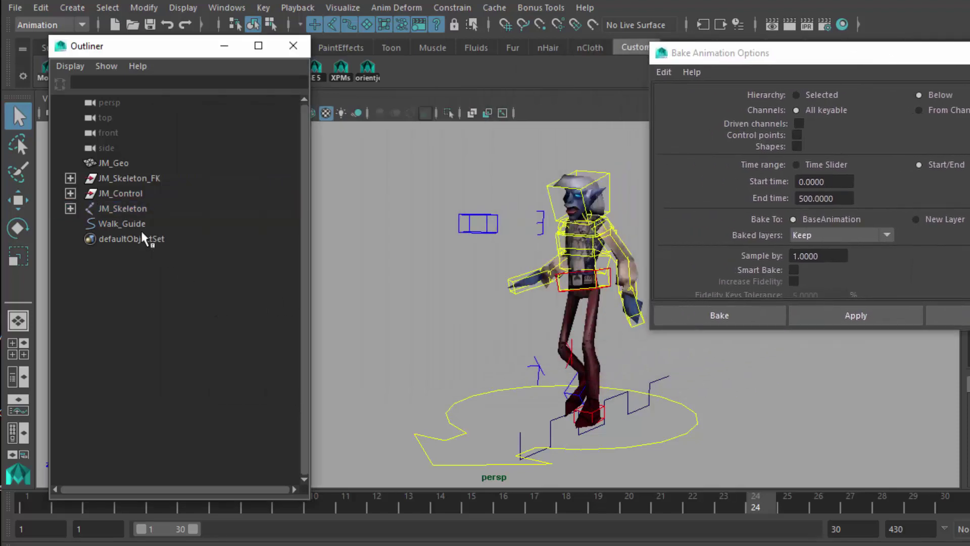
click(125, 210)
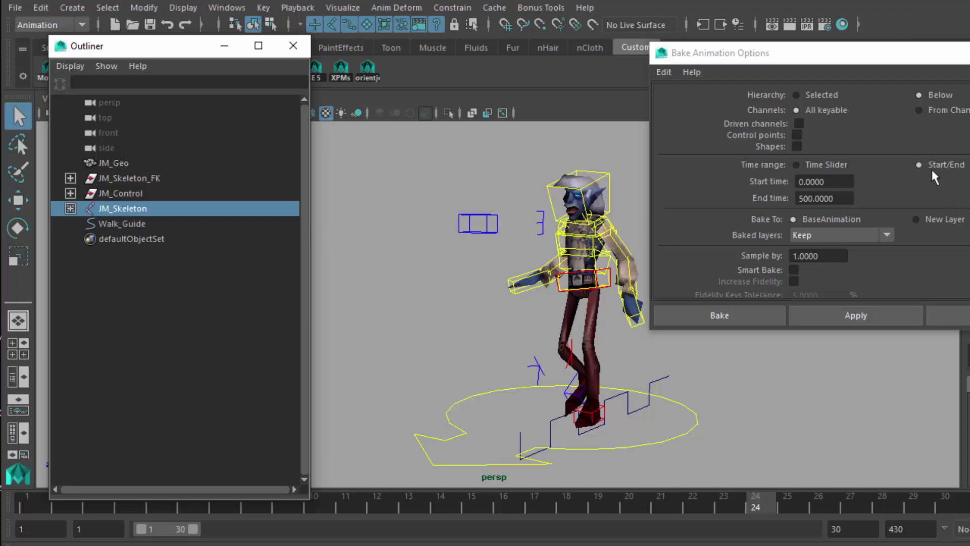
Reset the bake settings, set Hierarchy to Below so all child joints are included, and turn off Shapes.
click(665, 73)
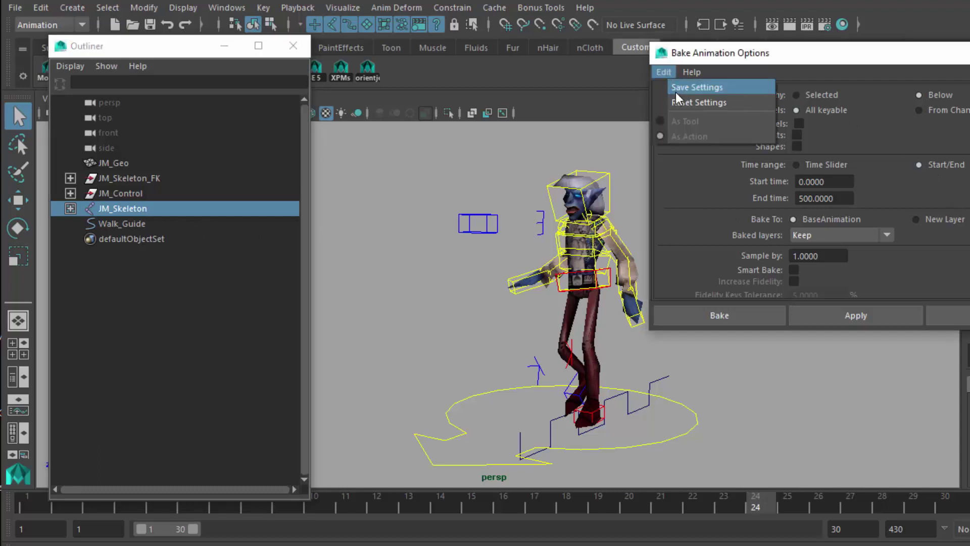
click(710, 104)
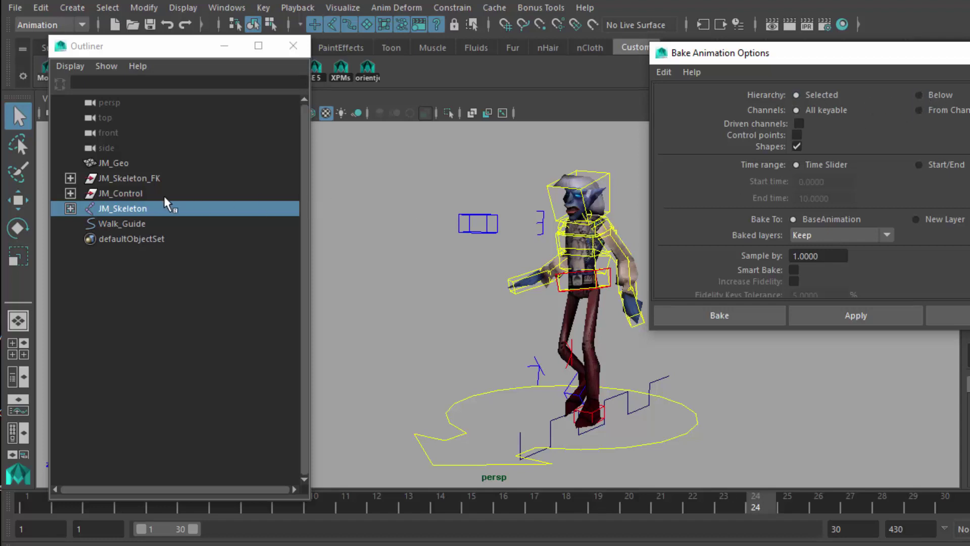
shift+click(70, 208)
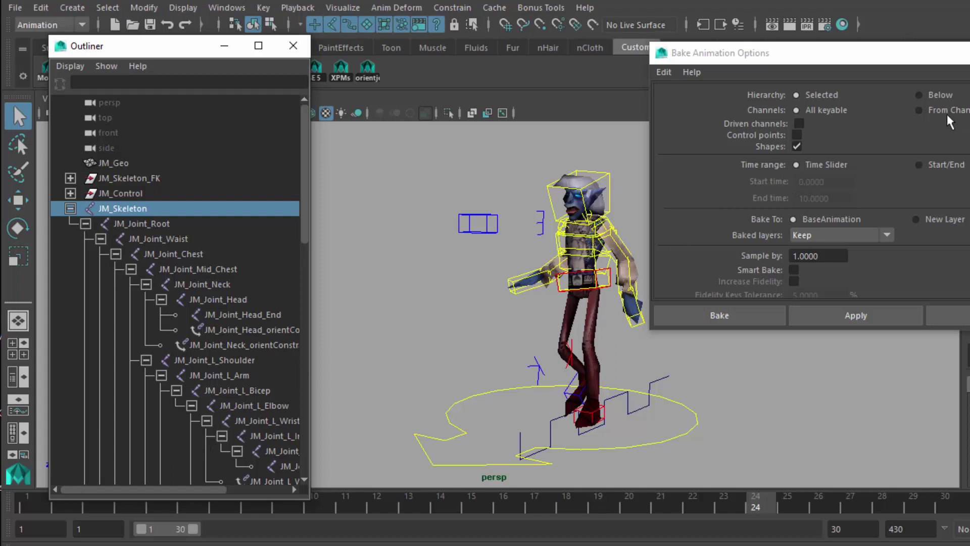
click(920, 95)
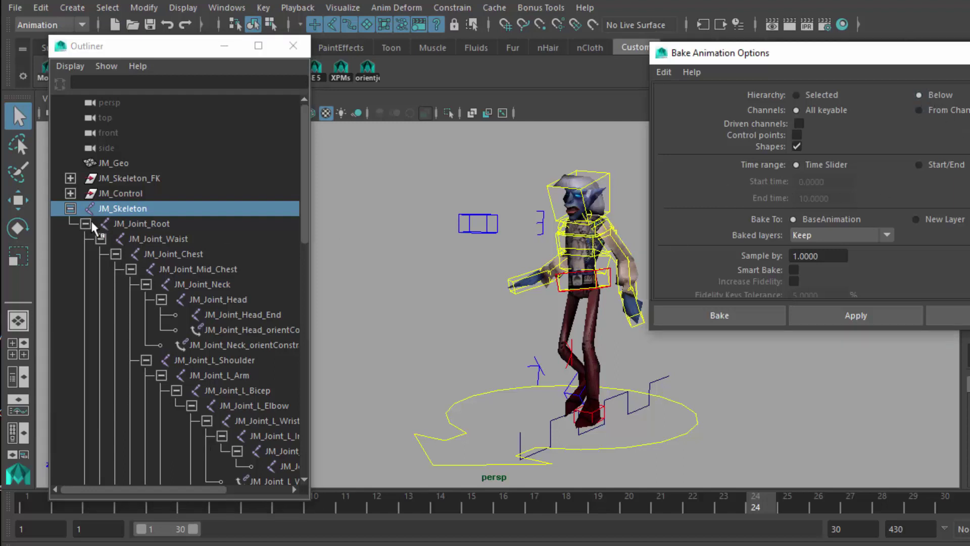
click(70, 208)
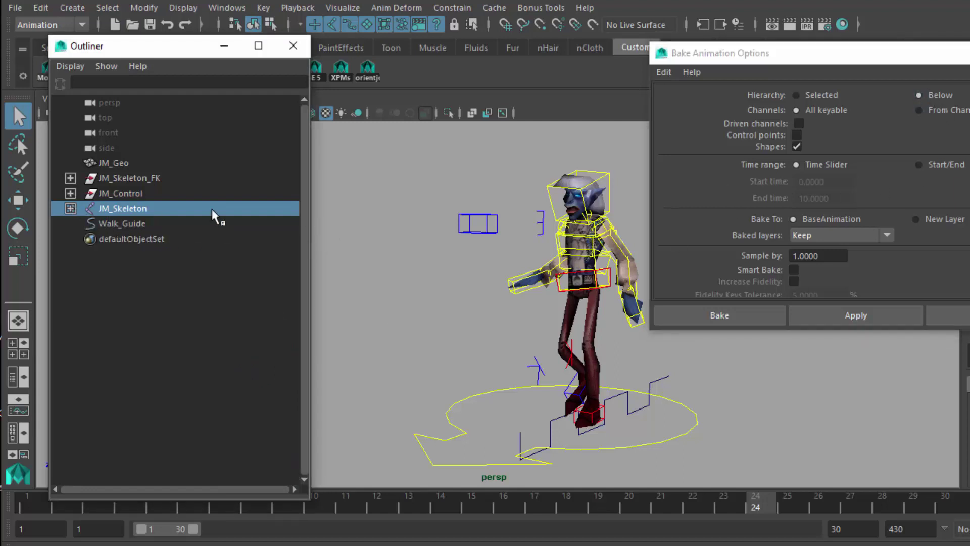
click(797, 146)
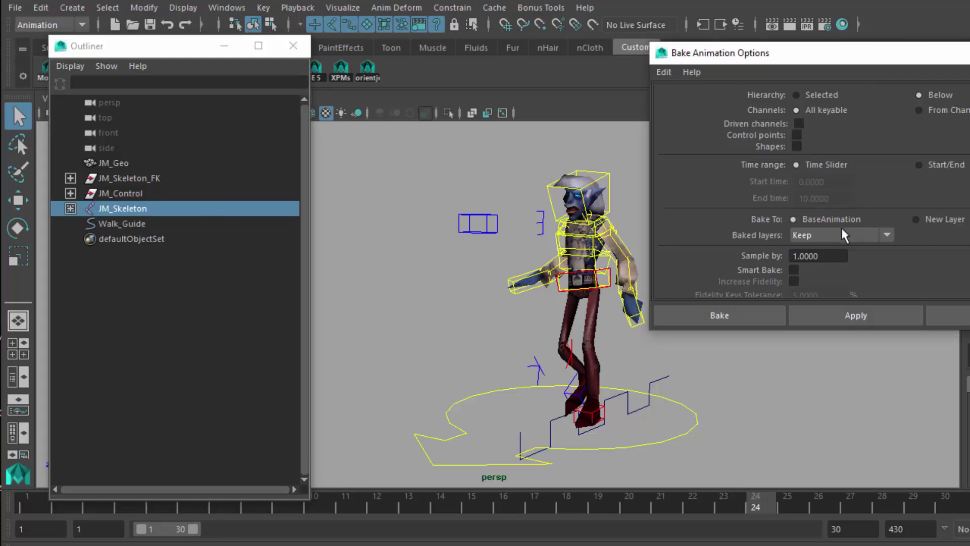
scroll(809, 192, down, 2)
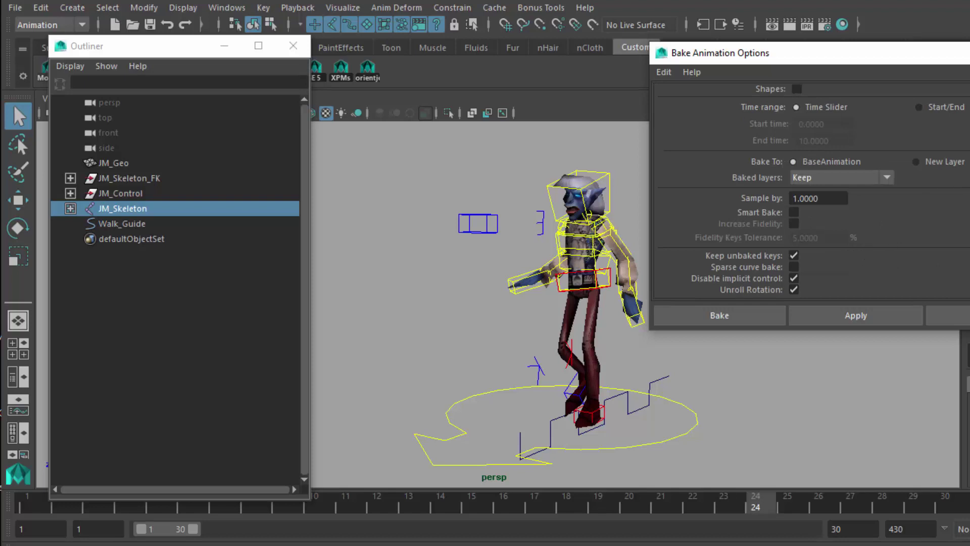
scroll(808, 192, up, 2)
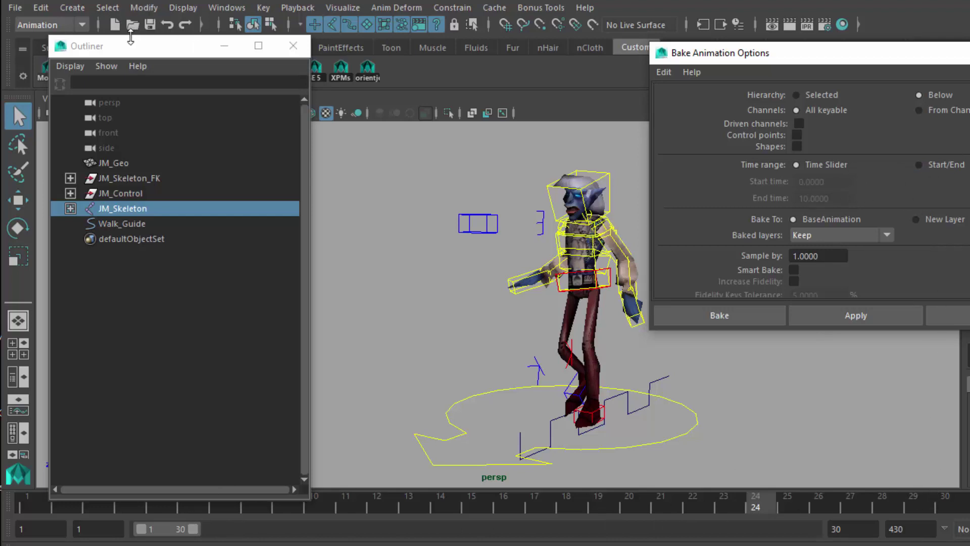
Open MoveLister and play back the JM_Walk move on frames 1–30 and the JM_Idle move on frames 100–129.
drag(131, 38, 131, 103)
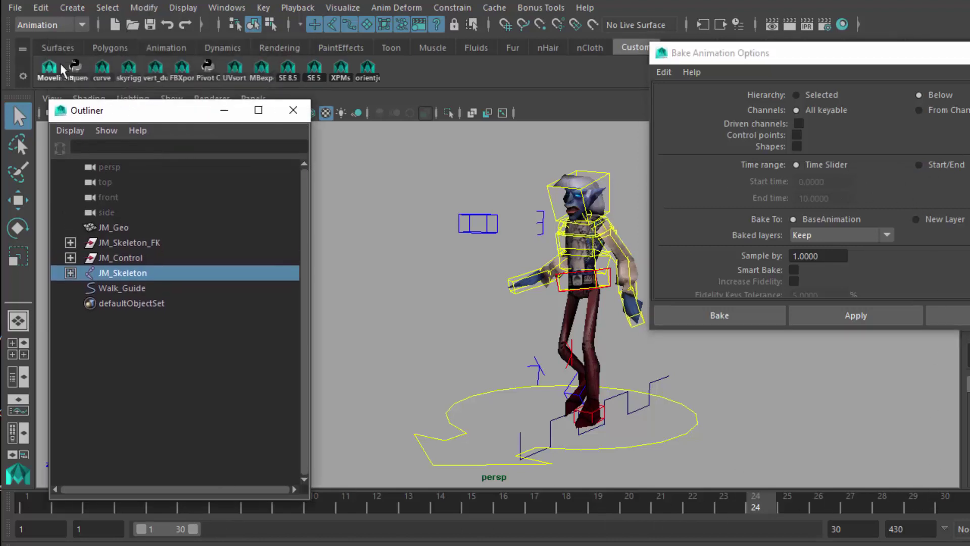
click(62, 69)
drag(746, 84, 889, 123)
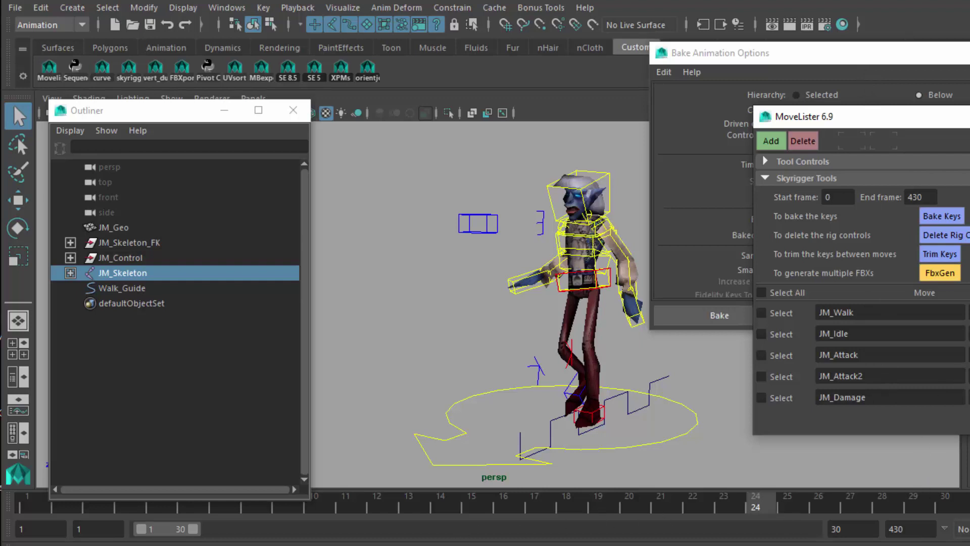
drag(167, 529, 320, 529)
key(alt+v)
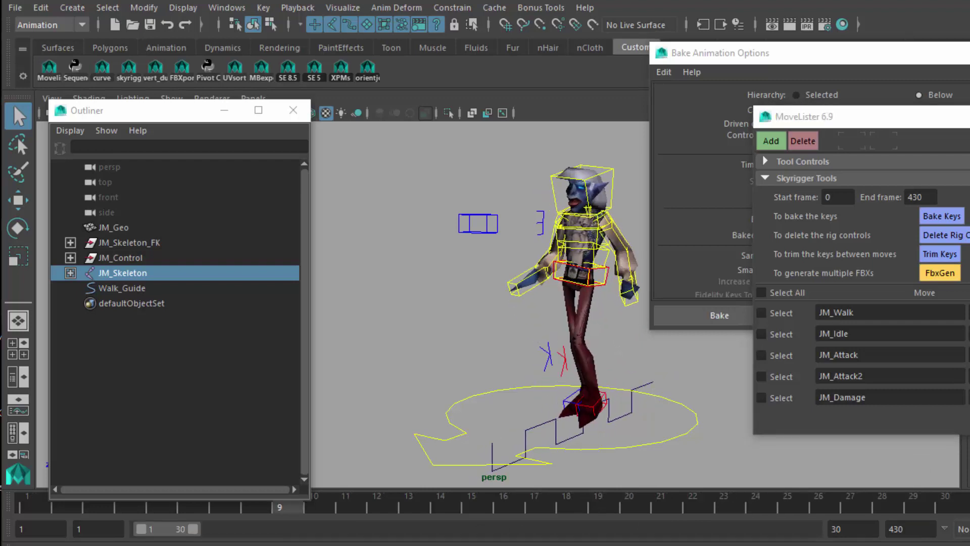
key(alt+v)
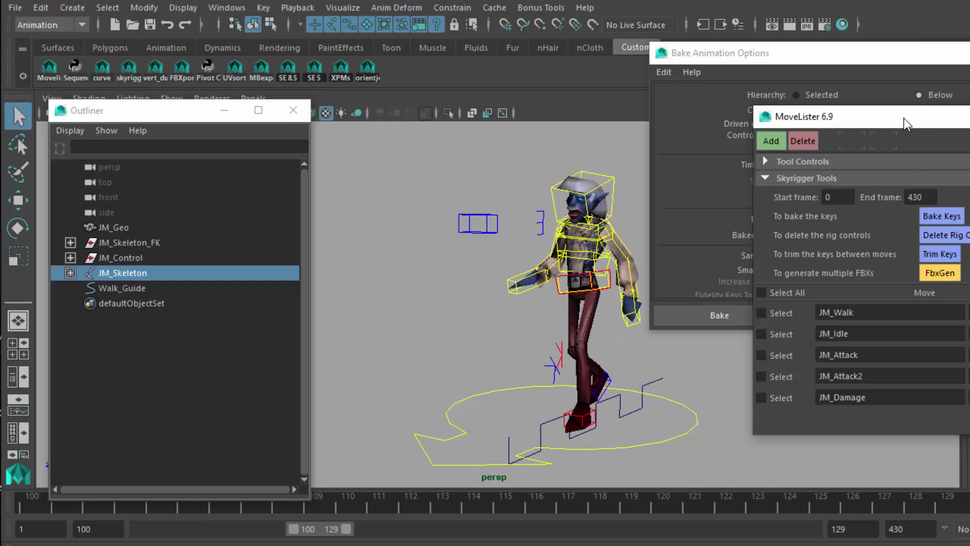
drag(904, 124, 809, 119)
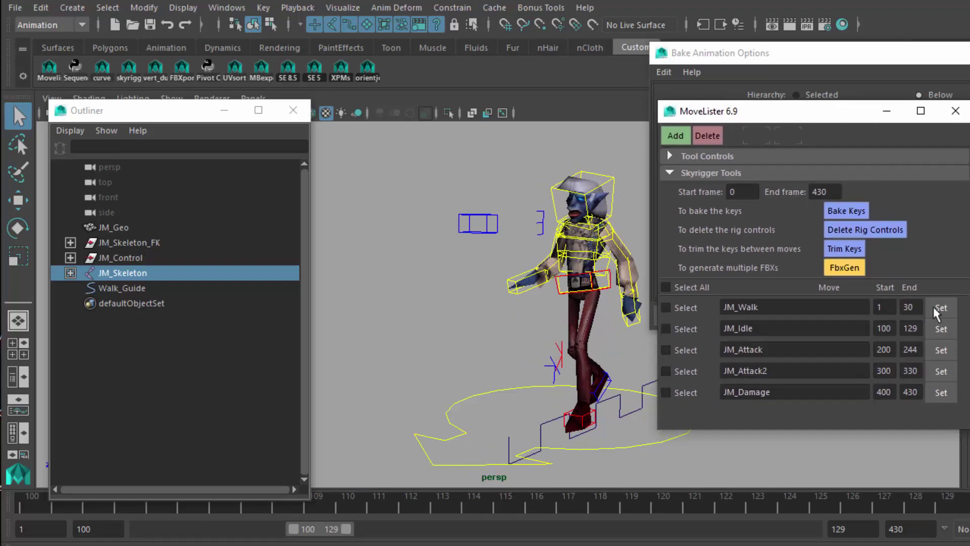
key(alt+v)
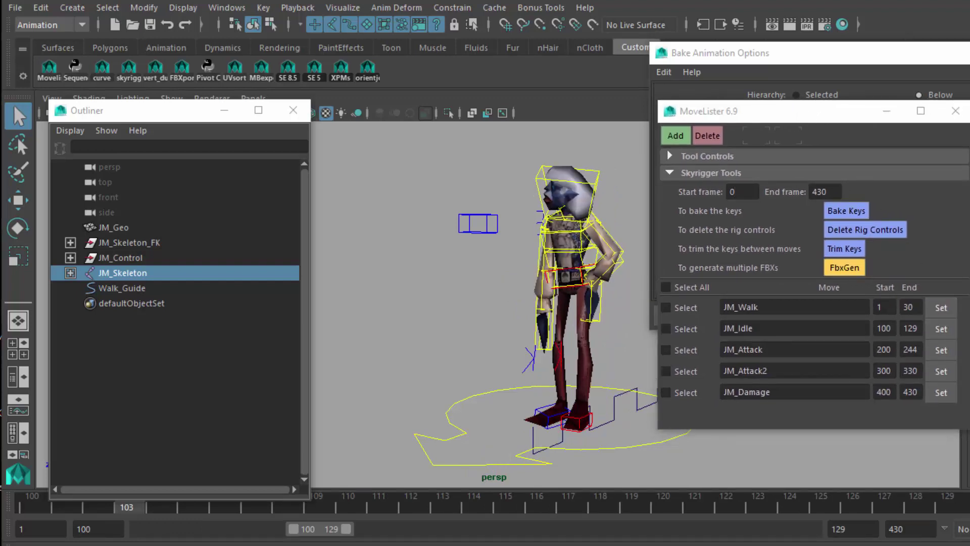
Review the JM_Attack, JM_Attack2 and JM_Damage moves over their frame ranges, scrubbing JM_Damage from frame 400 to 430.
click(941, 350)
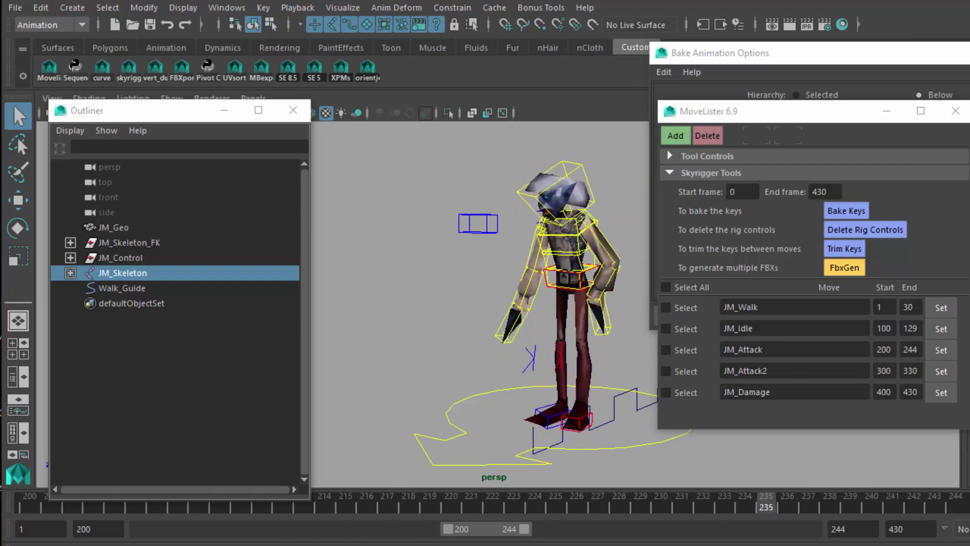
click(941, 370)
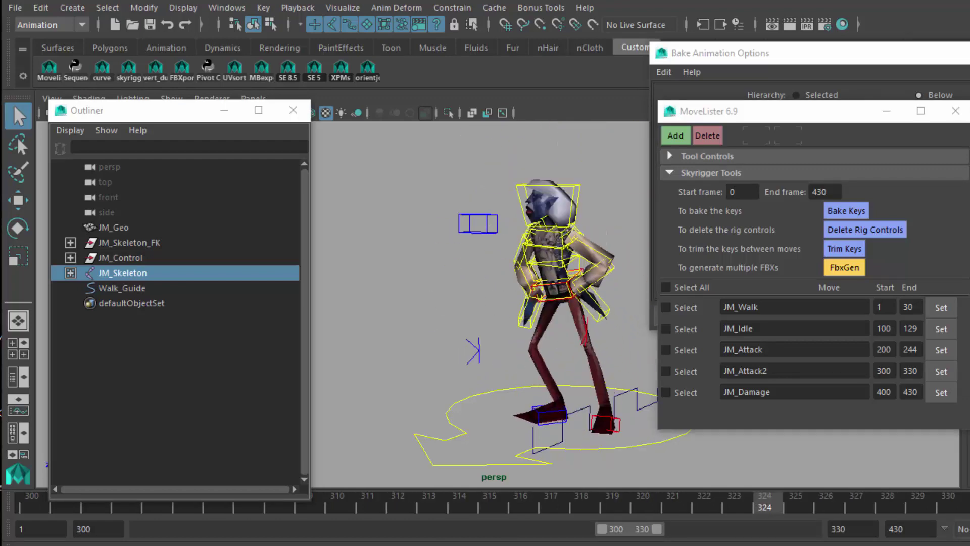
click(940, 392)
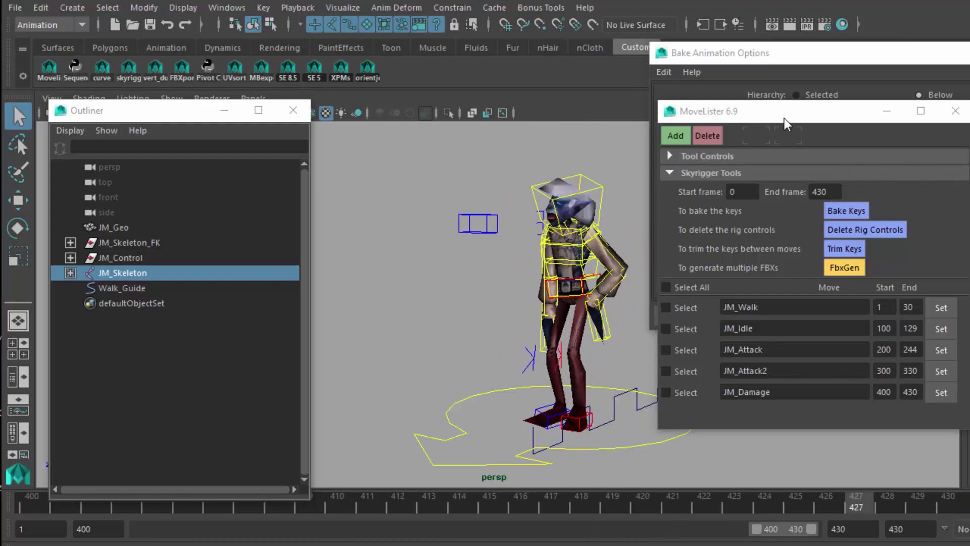
drag(786, 124, 765, 107)
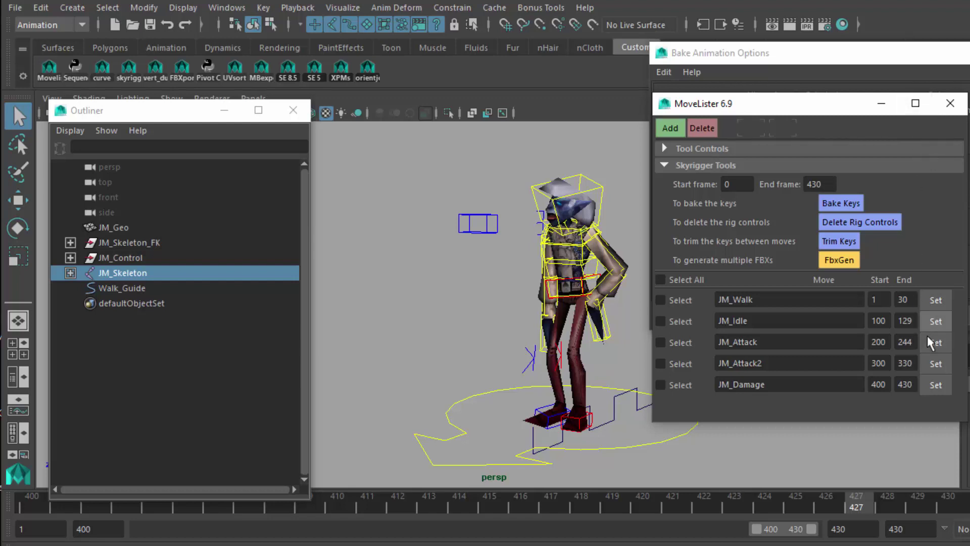
click(906, 343)
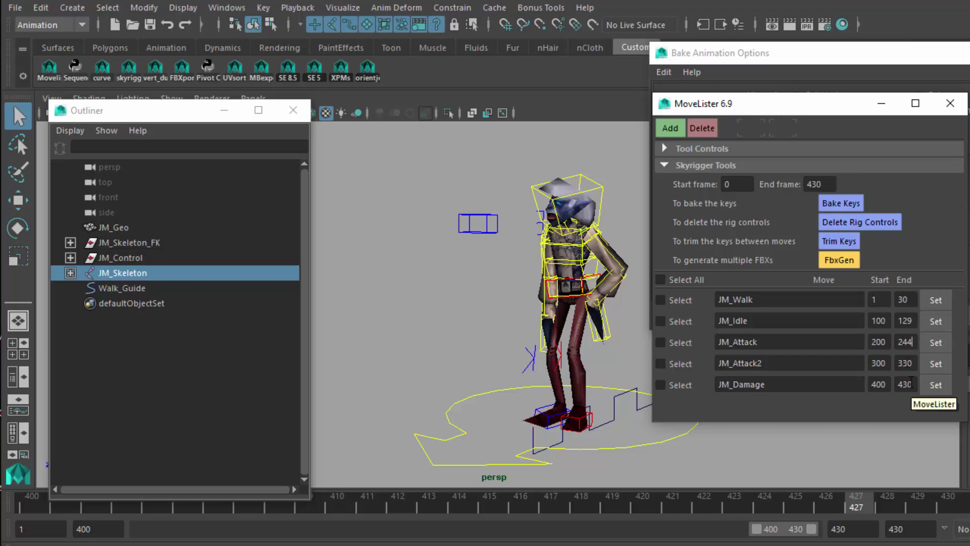
mouse_move(635, 511)
mouse_down()
mouse_move(245, 525)
mouse_move(15, 512)
mouse_up()
drag(84, 511, 948, 506)
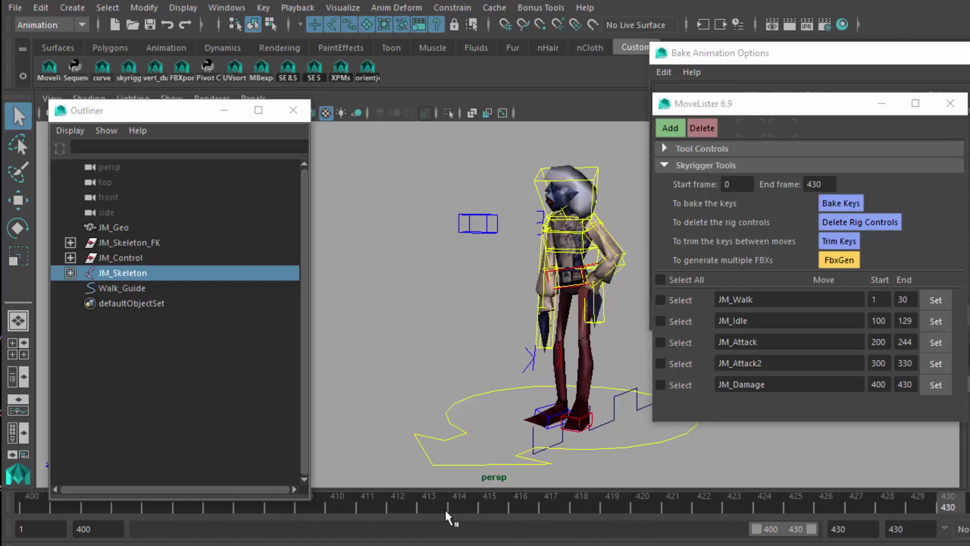
Uncover the bake options and set the bake time range to Start/End, from frame 0 to 450.
drag(132, 112, 137, 59)
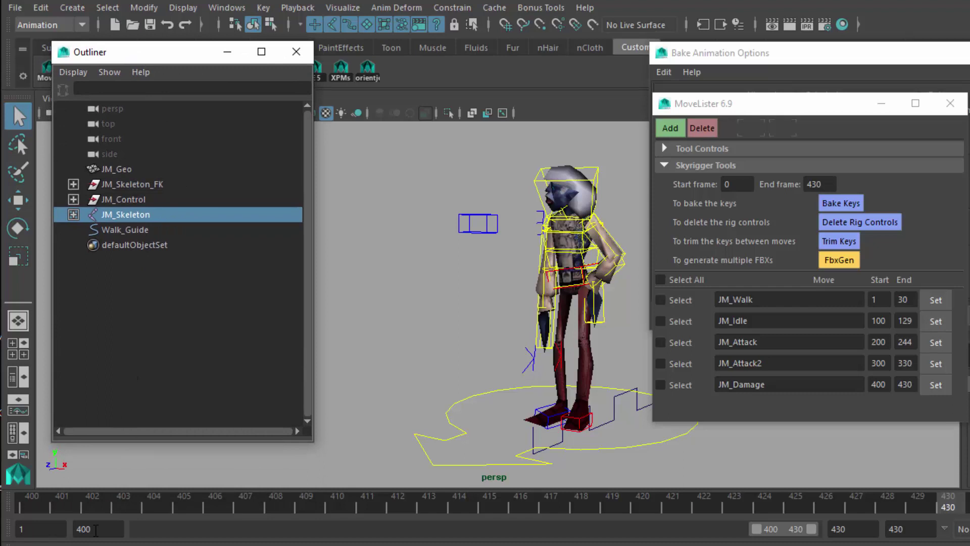
drag(834, 105, 468, 58)
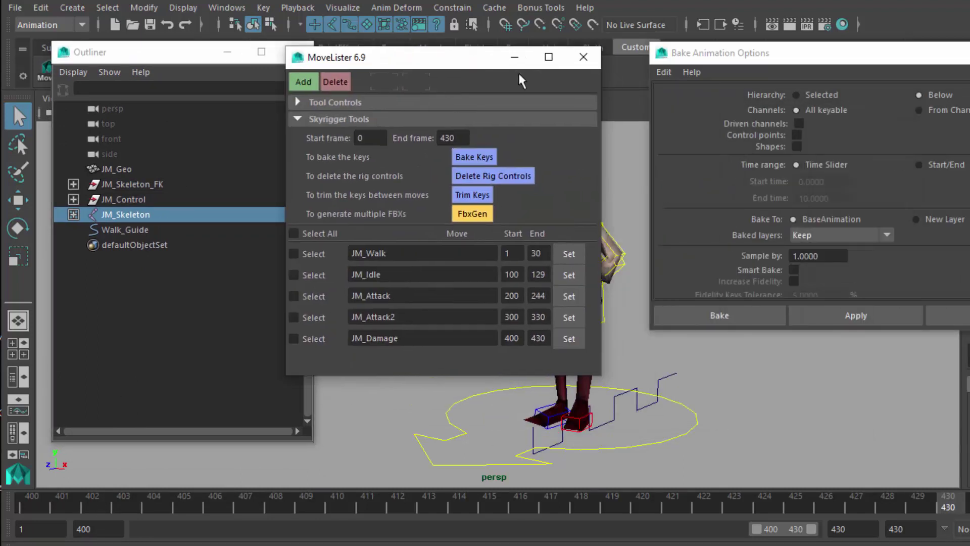
click(920, 165)
click(796, 166)
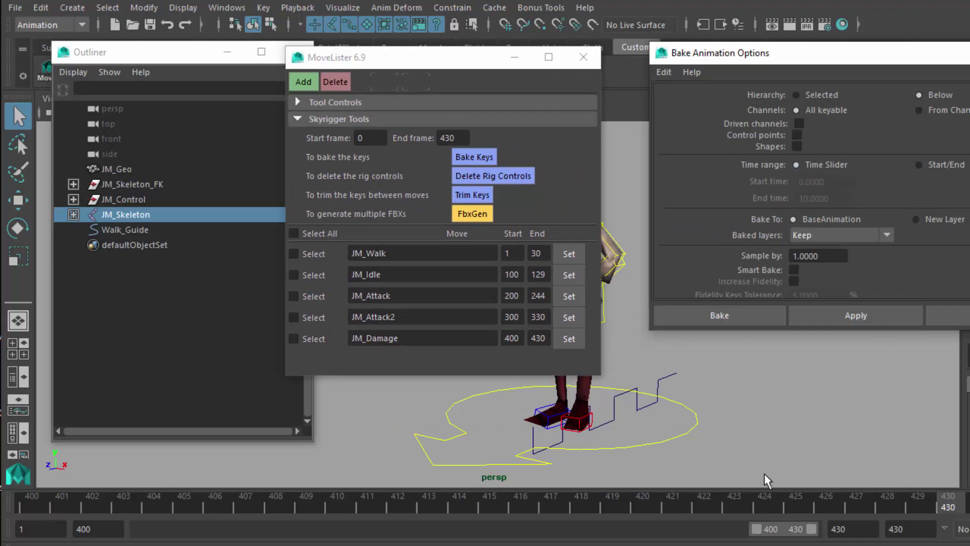
click(918, 165)
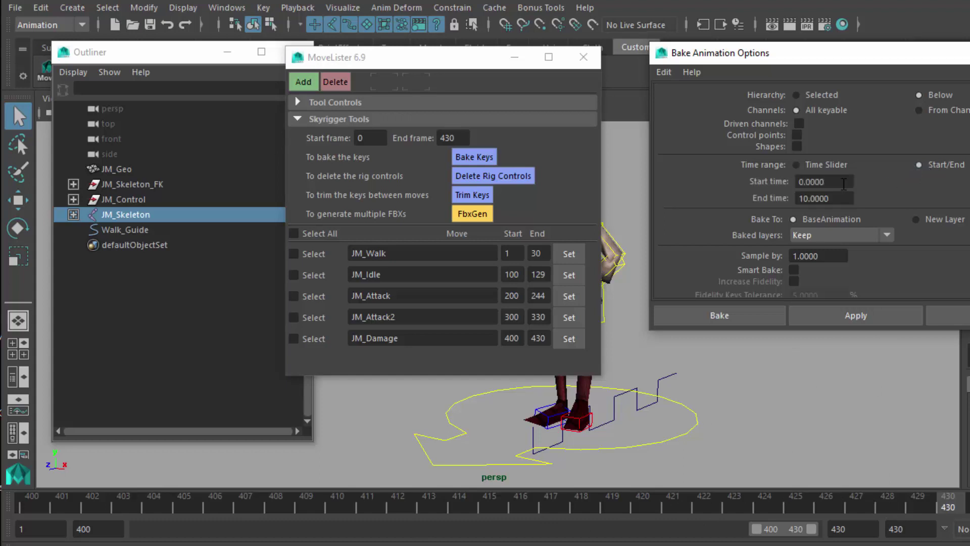
double_click(841, 182)
key(Tab)
text(45)
key(Return)
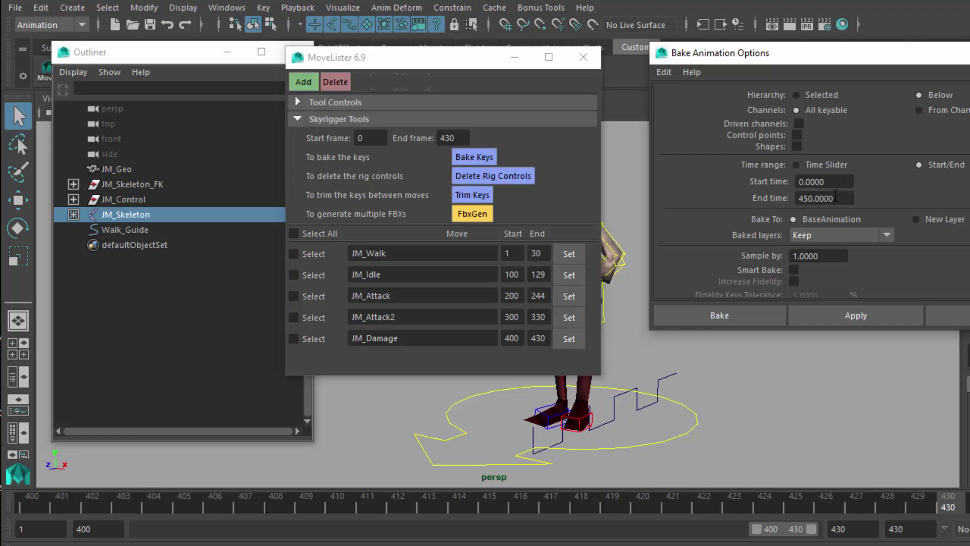
Rearrange the MoveLister and Bake Animation Options windows so that the bake settings are fully visible.
click(732, 318)
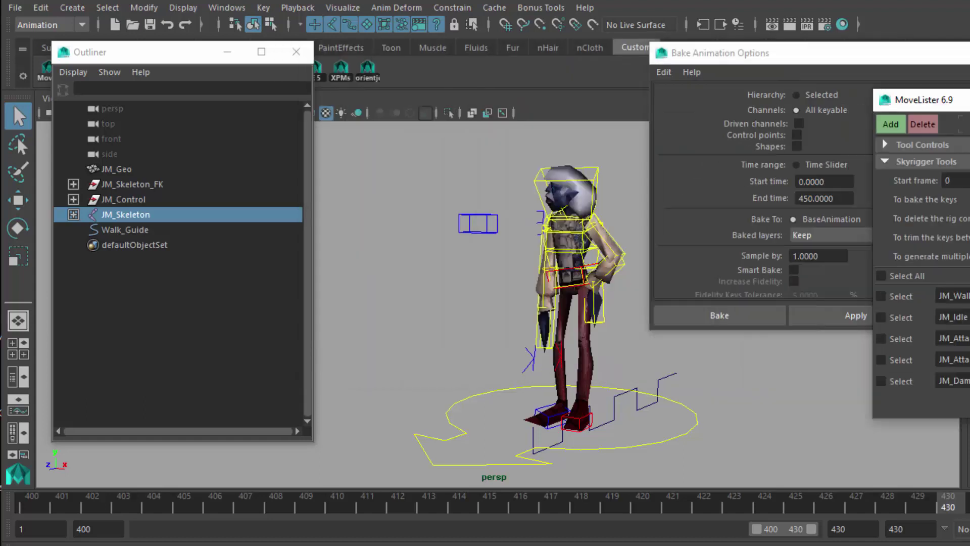
drag(967, 103, 944, 168)
drag(879, 56, 763, 15)
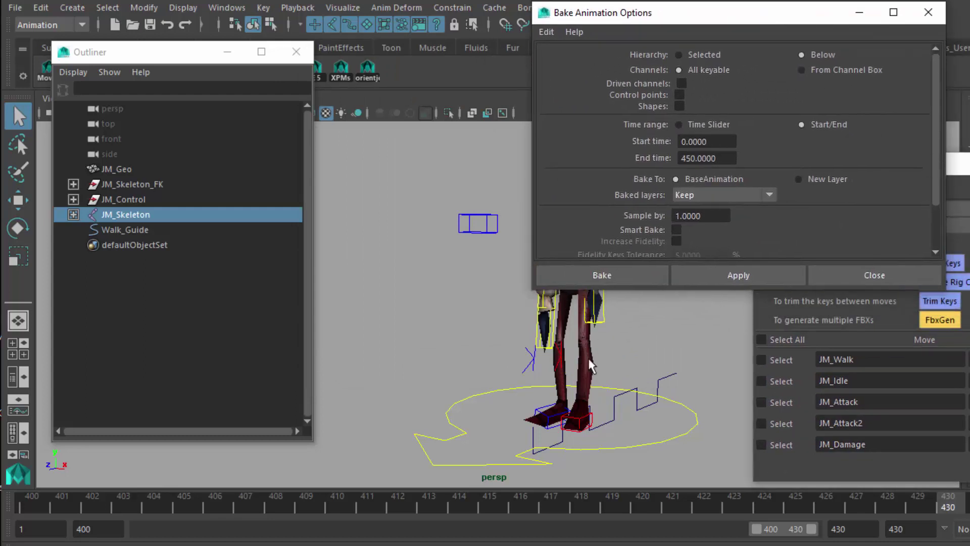
Bake the animation from frame 0 to 450 onto the JM_Skeleton hierarchy.
alt+middle_drag(575, 360, 466, 364)
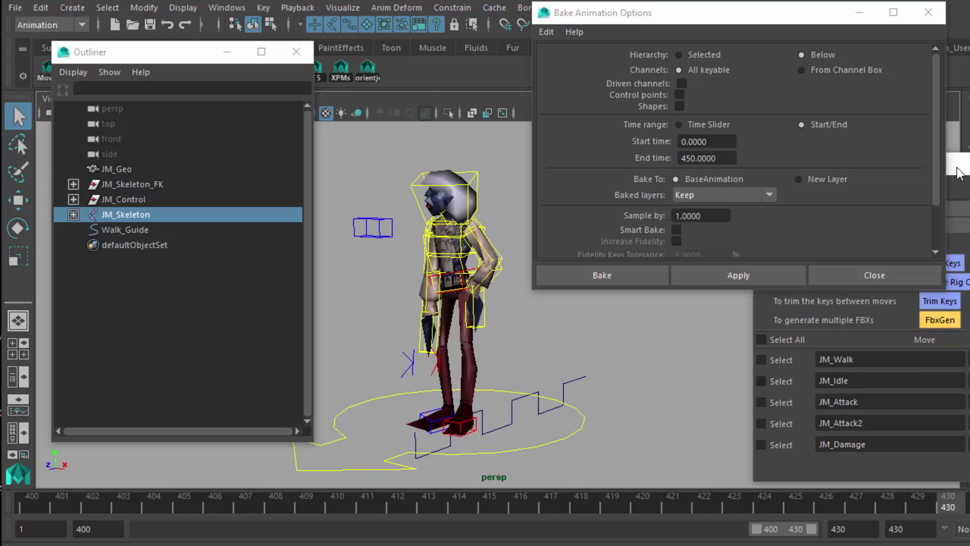
drag(956, 172, 820, 164)
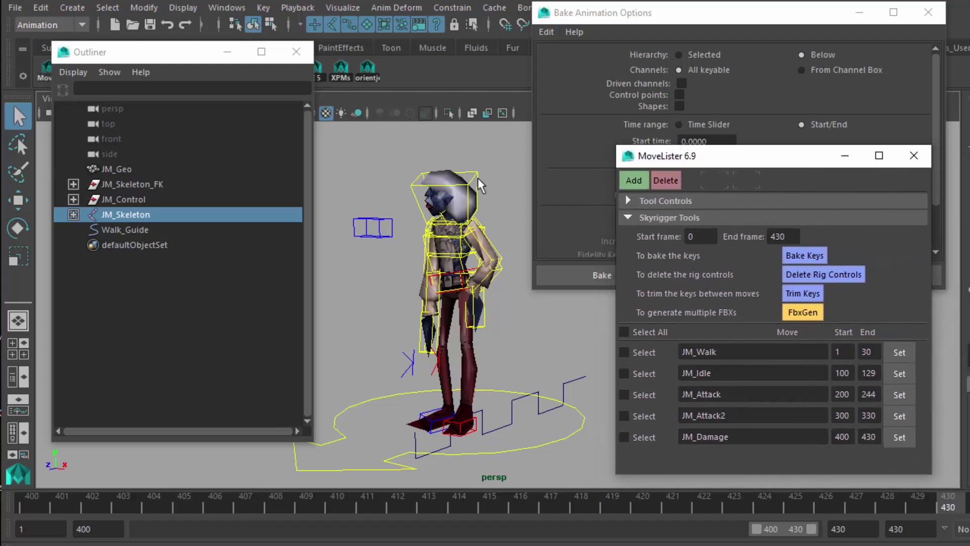
click(754, 21)
click(637, 277)
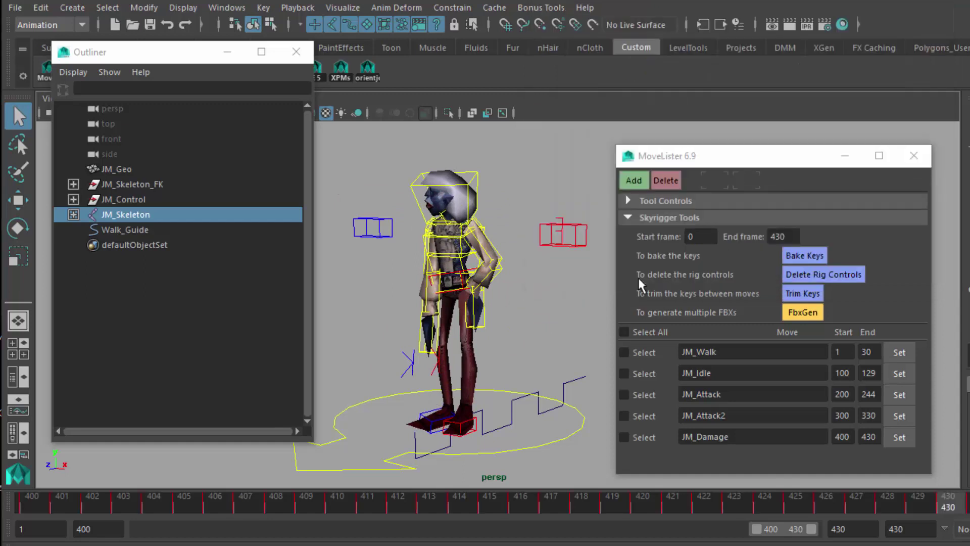
Open the Graph Editor and display the baked curves of the whole JM_Skeleton hierarchy, framed in full.
click(227, 7)
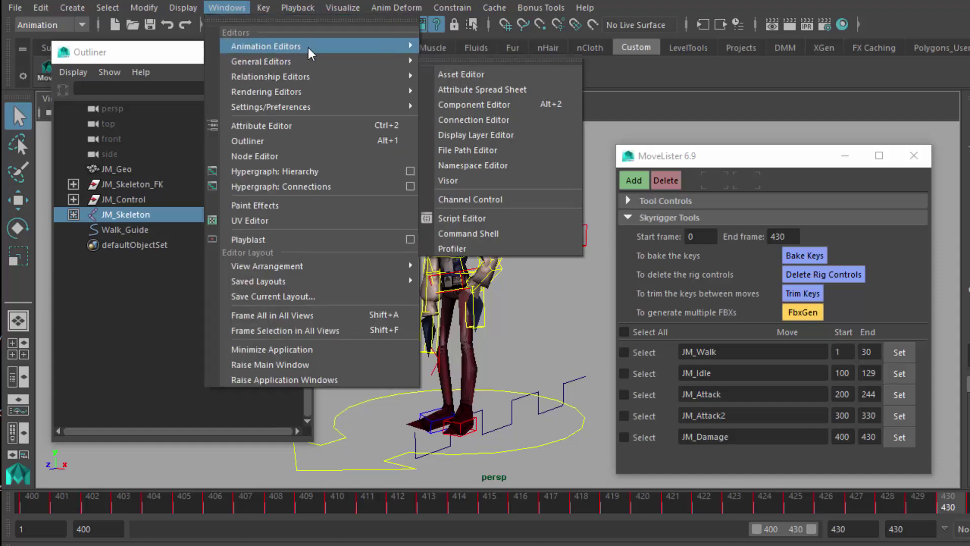
mouse_move(383, 43)
click(490, 58)
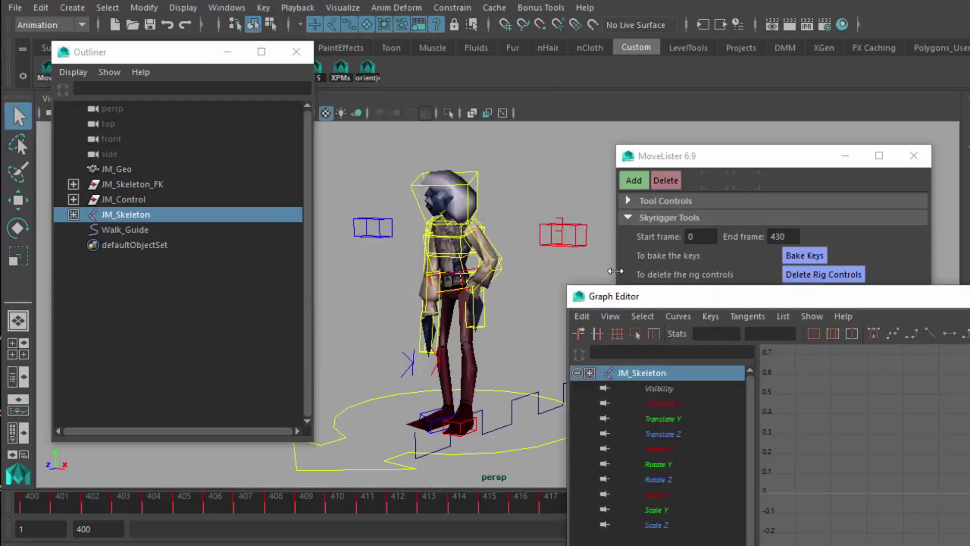
drag(662, 288, 402, 63)
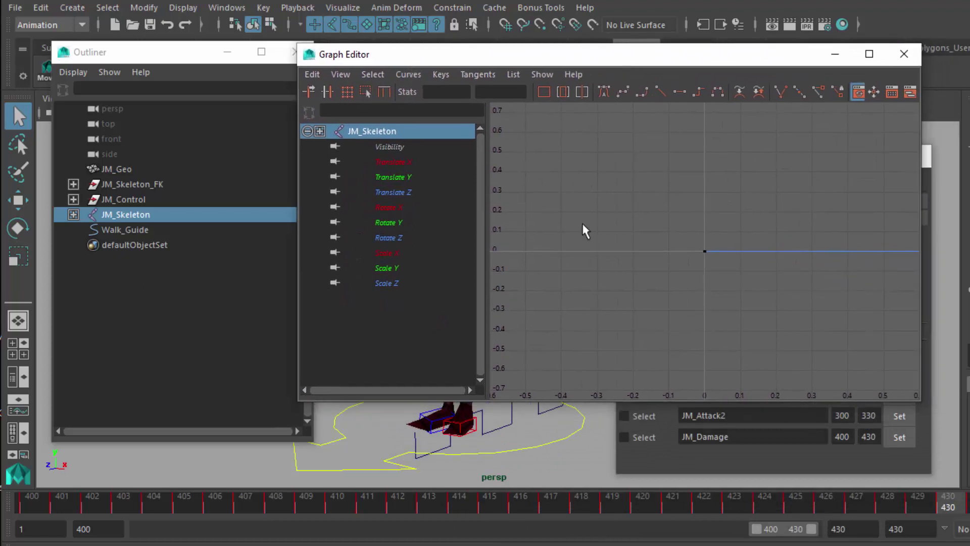
key(a)
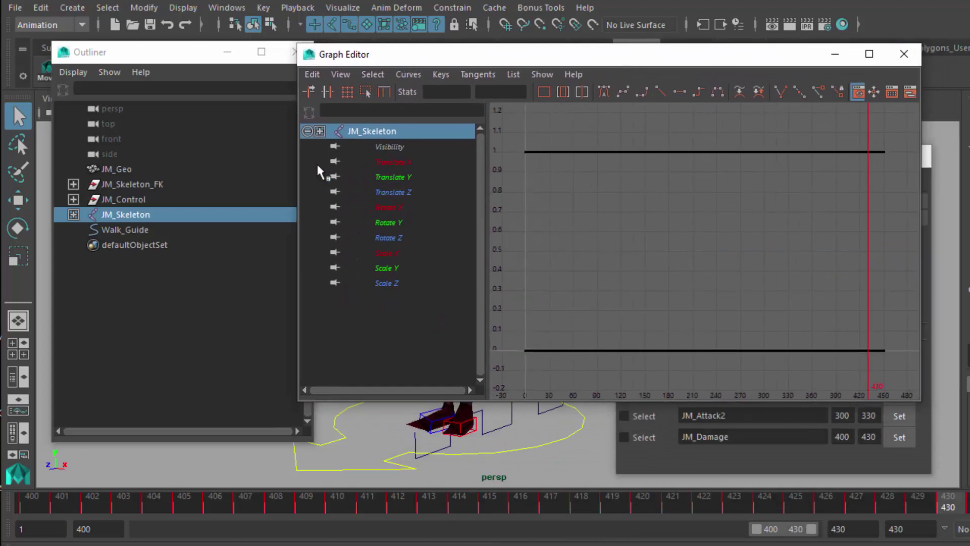
click(320, 131)
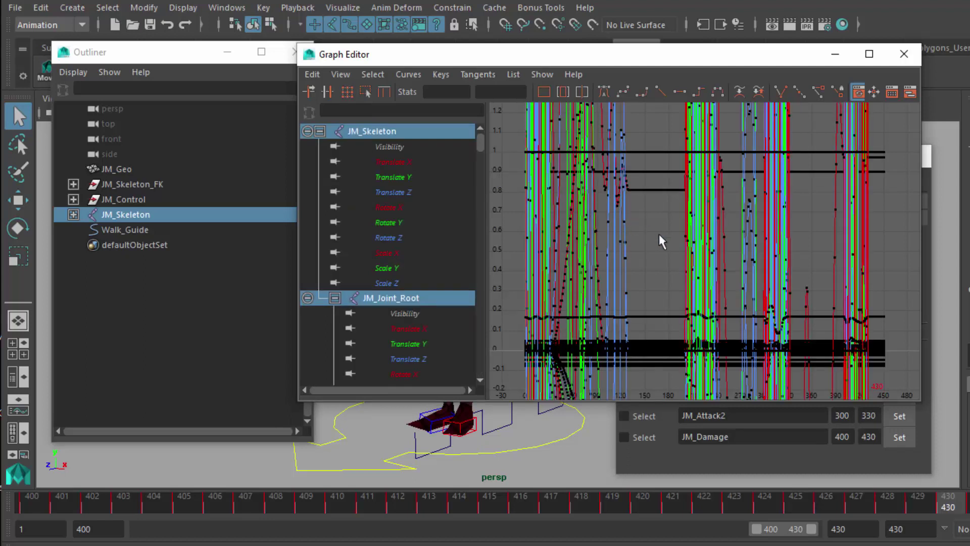
key(a)
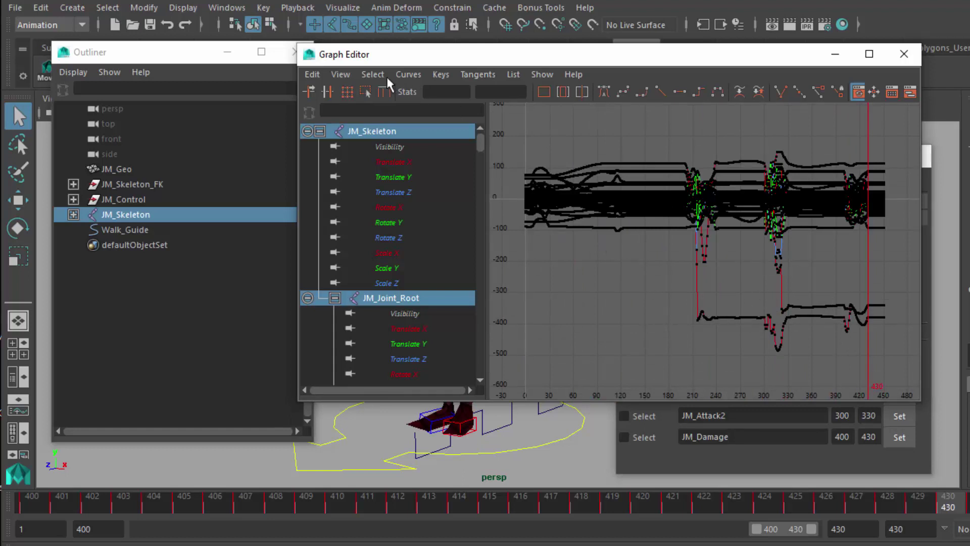
Select all the skeleton's animation curves and apply an Euler Filter to them, framing the filtered curves.
click(373, 75)
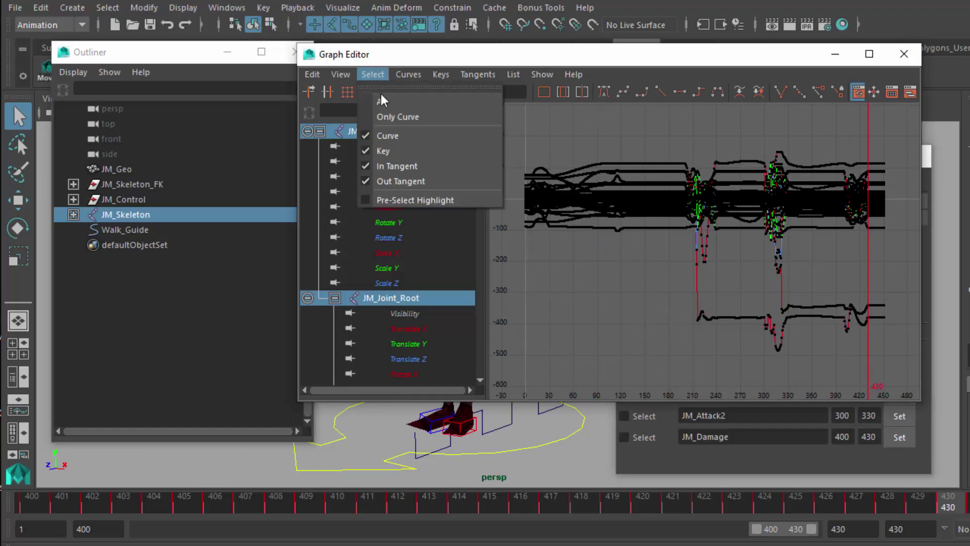
click(409, 151)
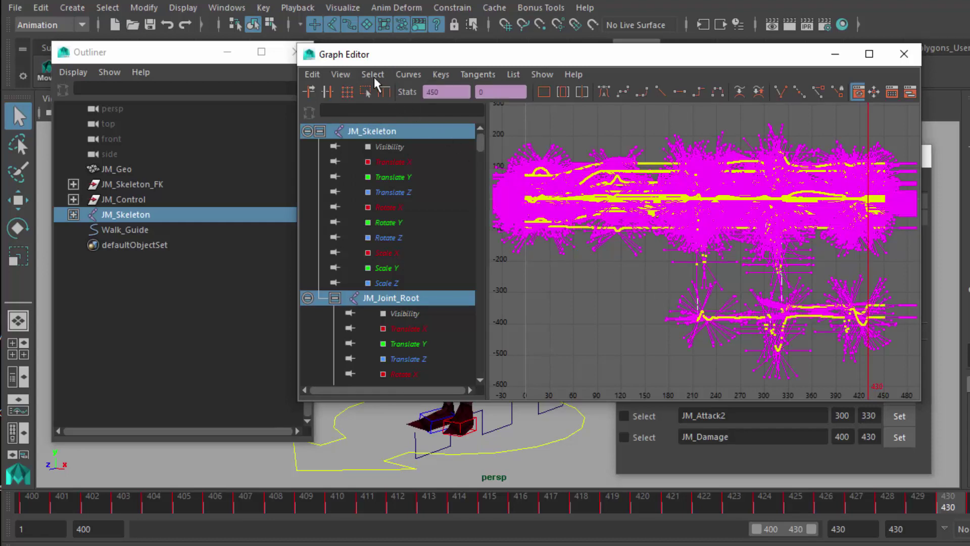
click(411, 73)
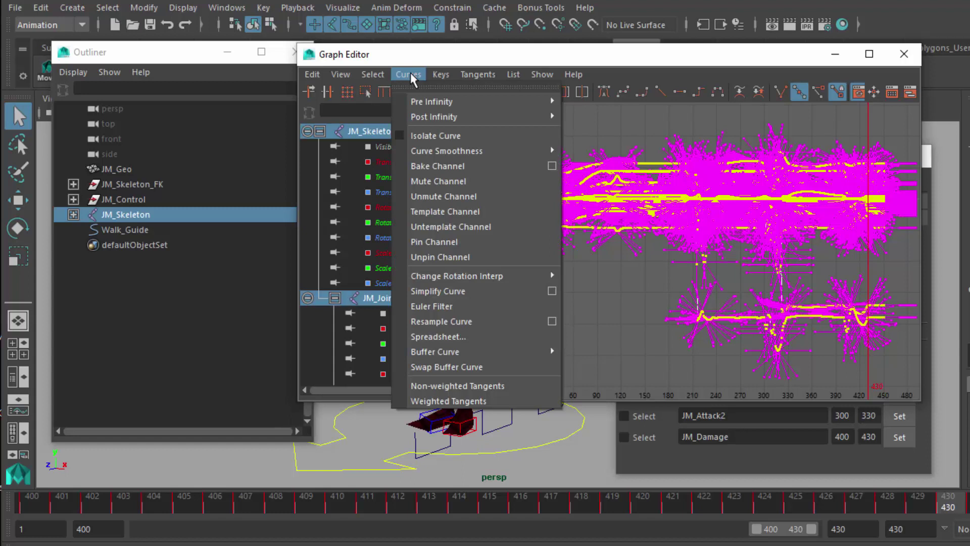
click(482, 306)
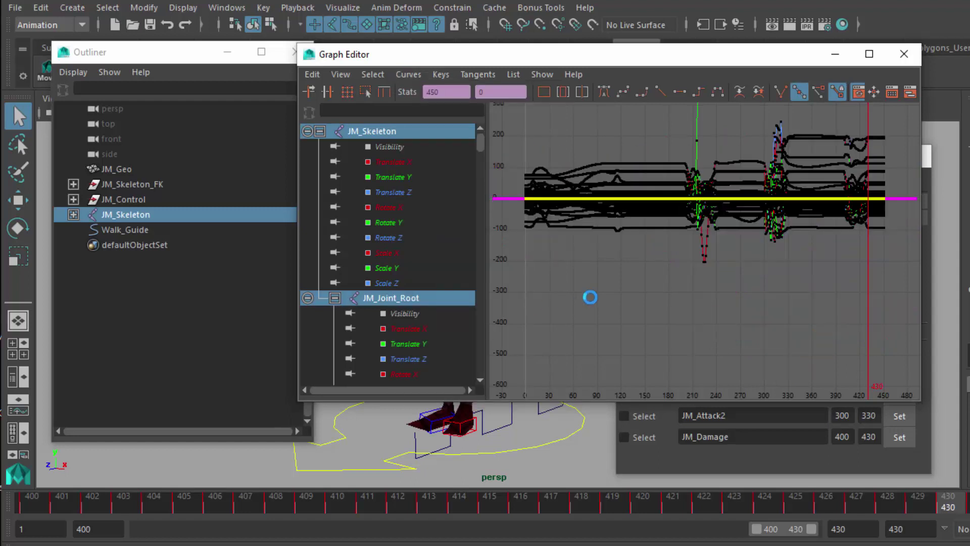
click(656, 134)
key(f)
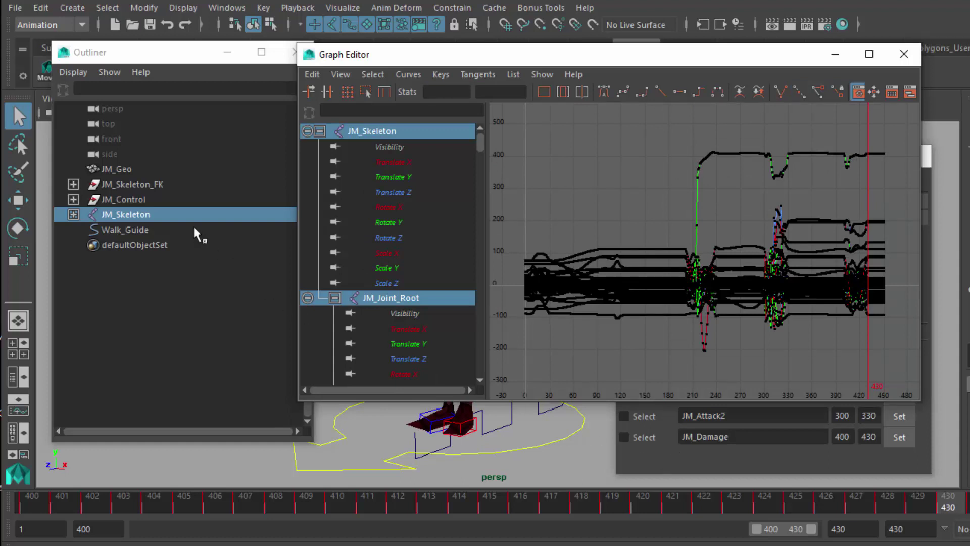
Delete all constraints in the scene by type.
click(40, 7)
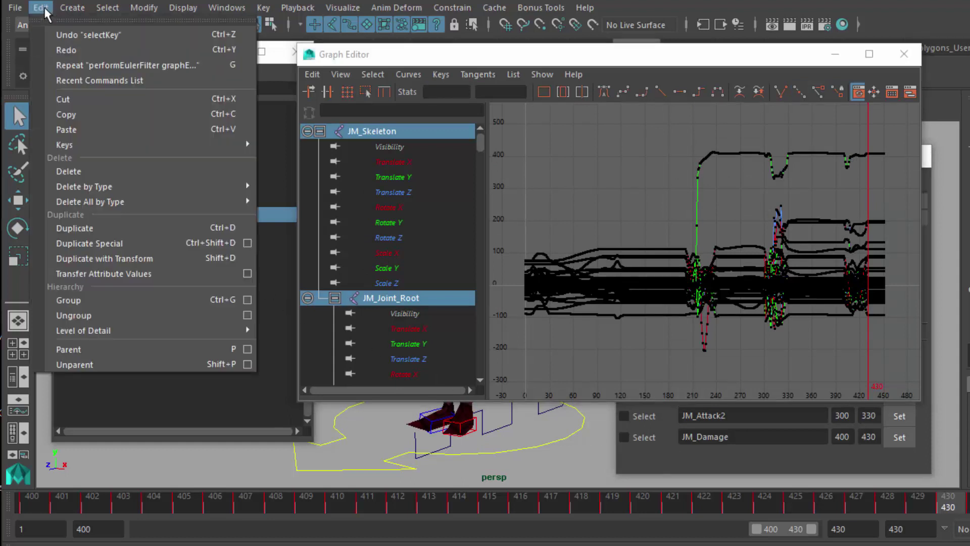
mouse_move(175, 202)
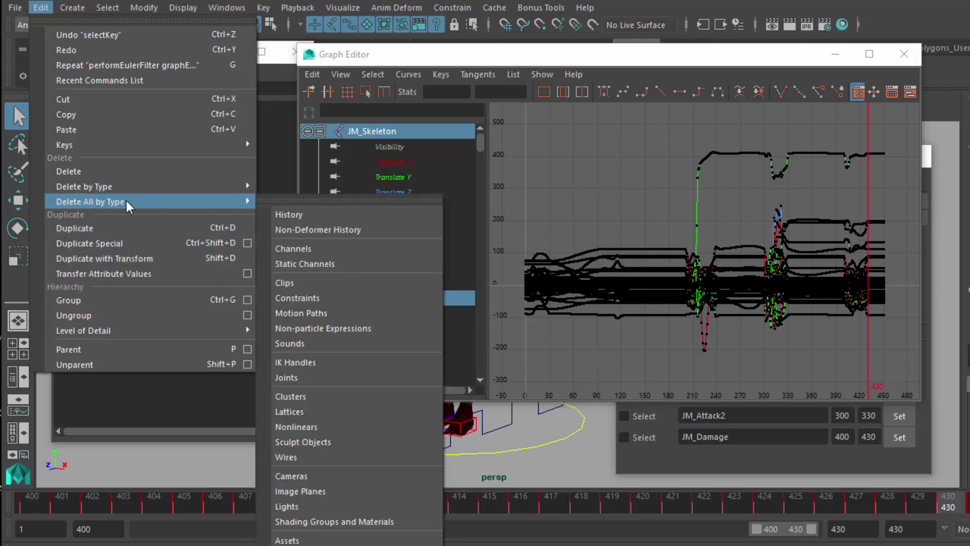
click(323, 298)
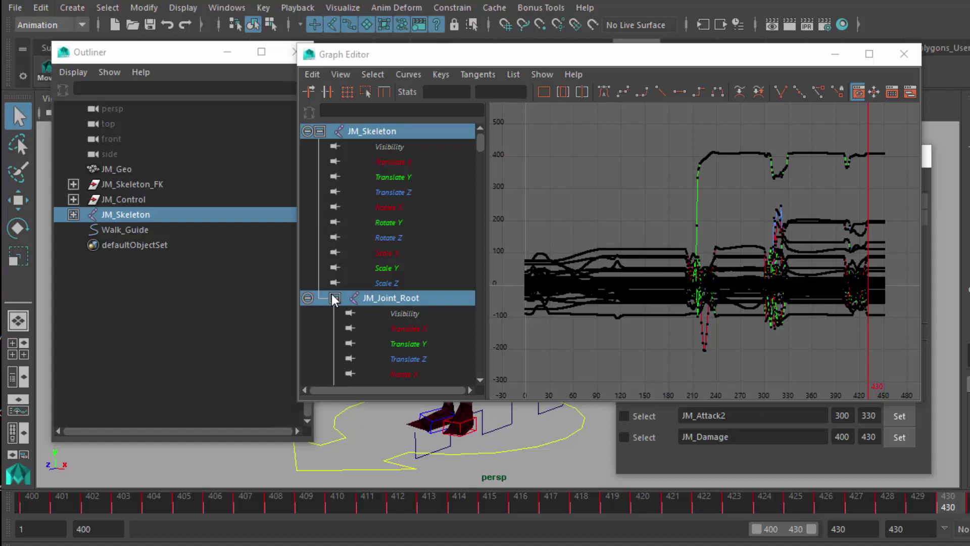
Move the Graph Editor clear of the character and delete the JM_Skeleton_FK and JM_Control groups.
drag(458, 54, 679, 52)
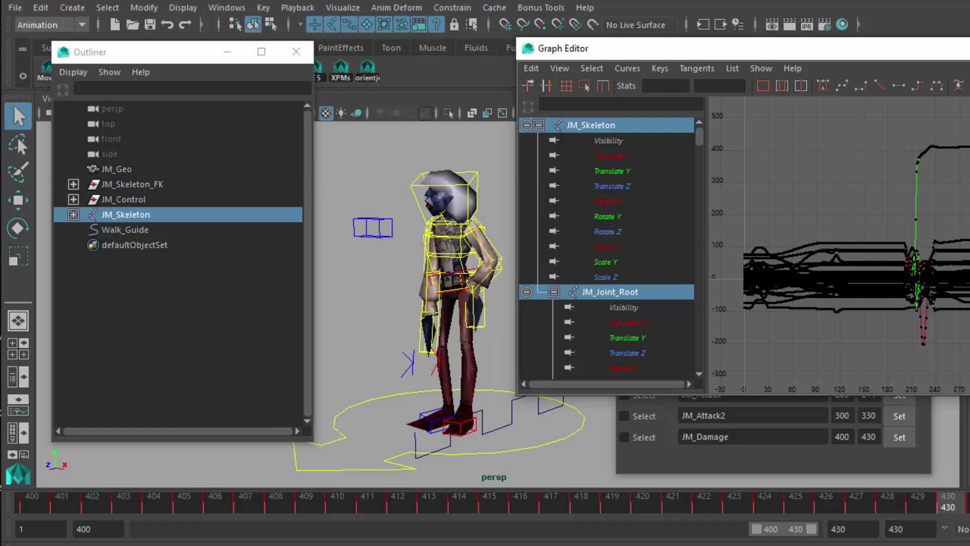
click(123, 183)
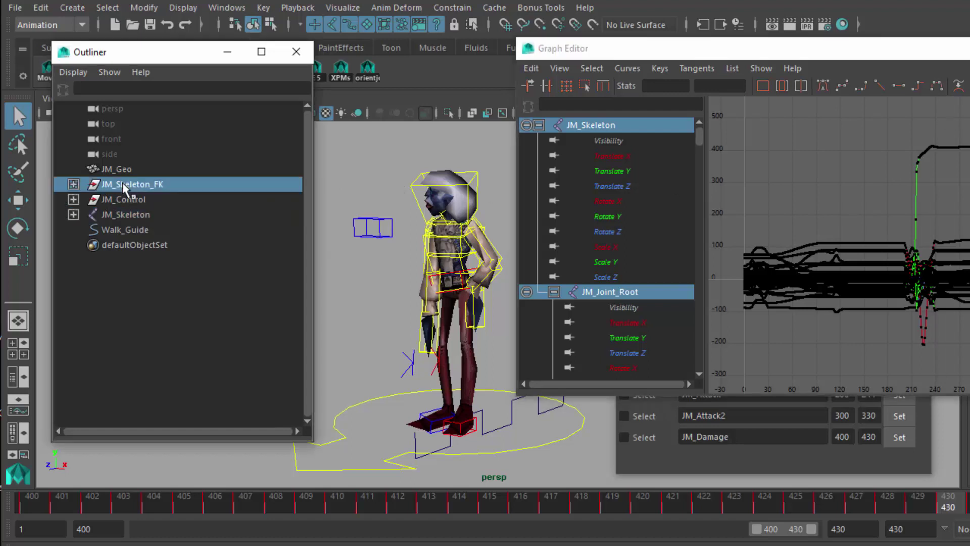
shift+click(123, 198)
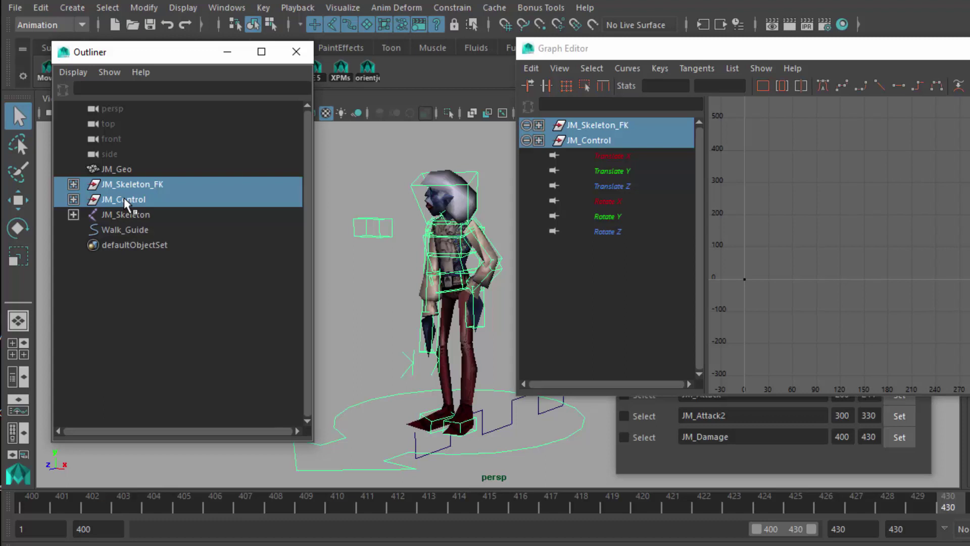
key(Delete)
Play back JM_Walk on frames 1–30 from a side view against the Walk_Guide curve and delete Walk_Guide.
click(159, 201)
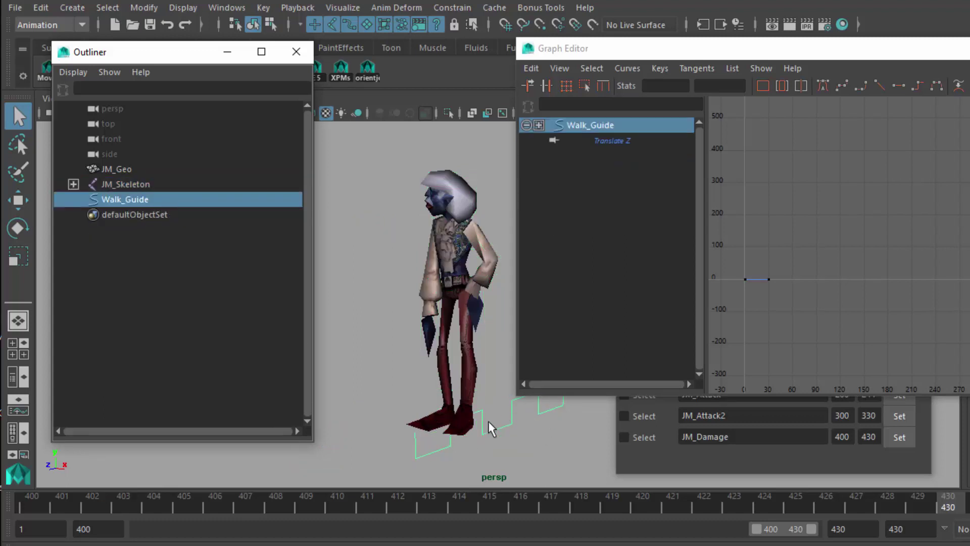
alt+drag(475, 441, 392, 425)
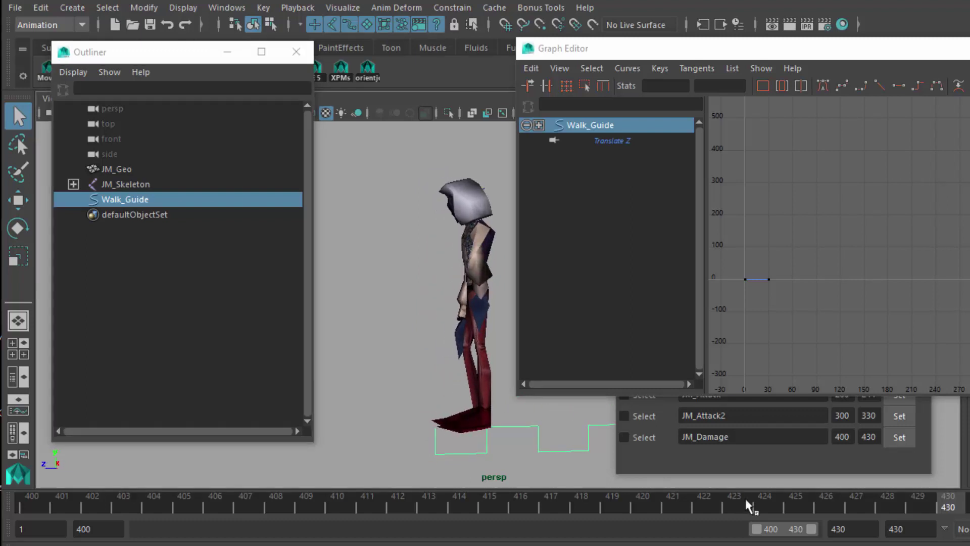
click(780, 457)
click(901, 353)
click(874, 394)
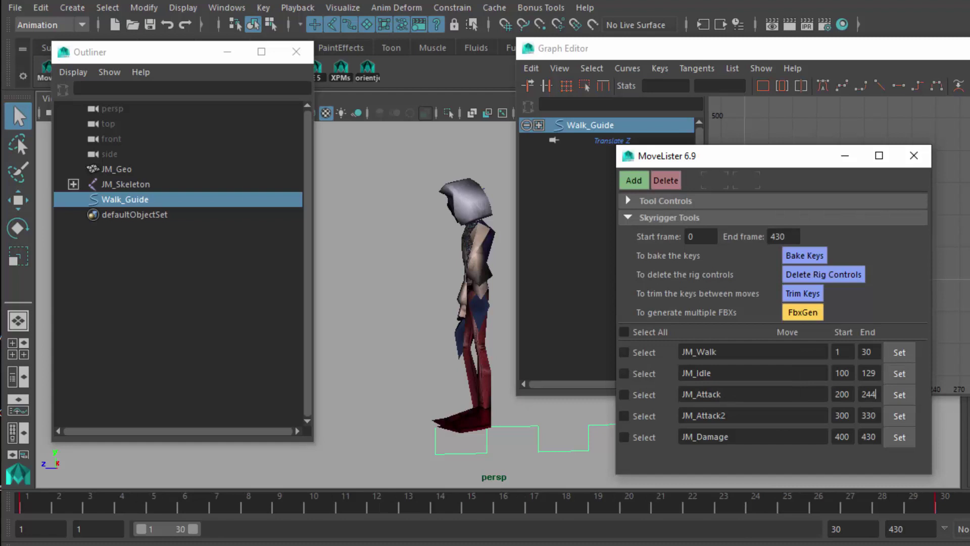
key(alt+v)
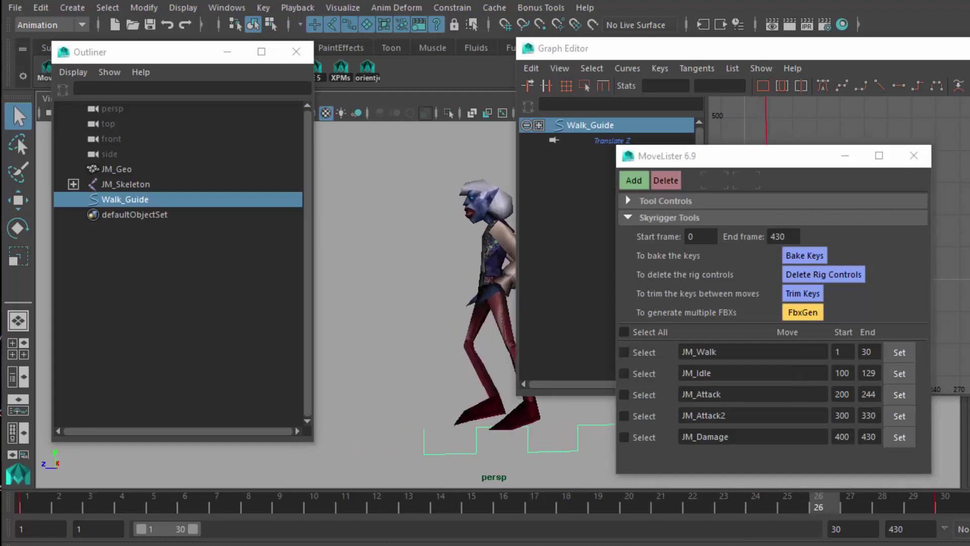
key(alt+v)
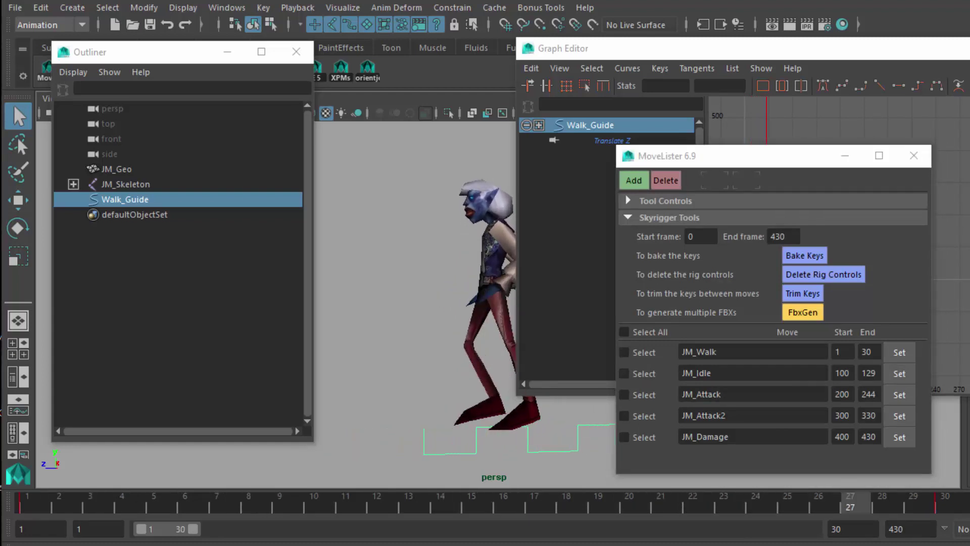
key(Delete)
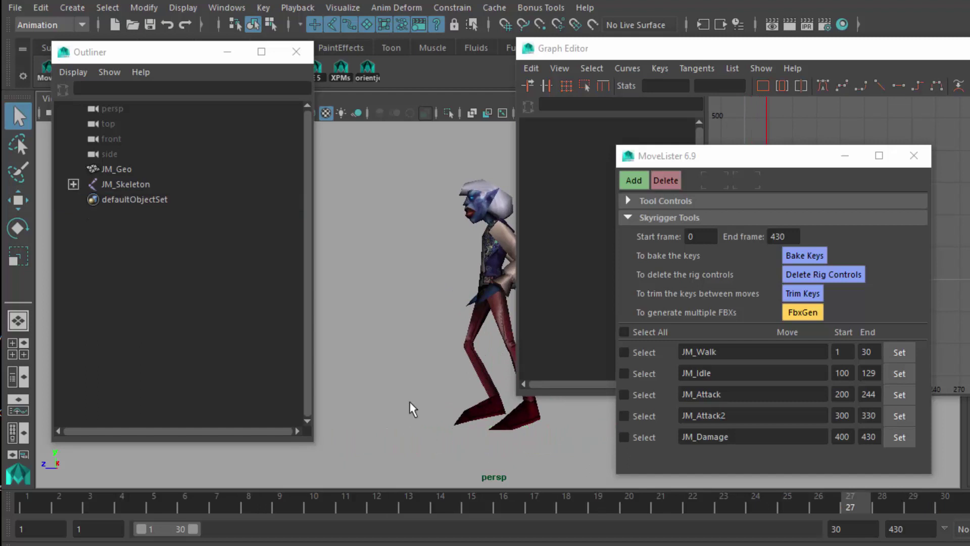
Play back the walk without the rig controls, and close MoveLister to view JM_Skeleton's curves framed in the Graph Editor.
alt+drag(427, 411, 454, 422)
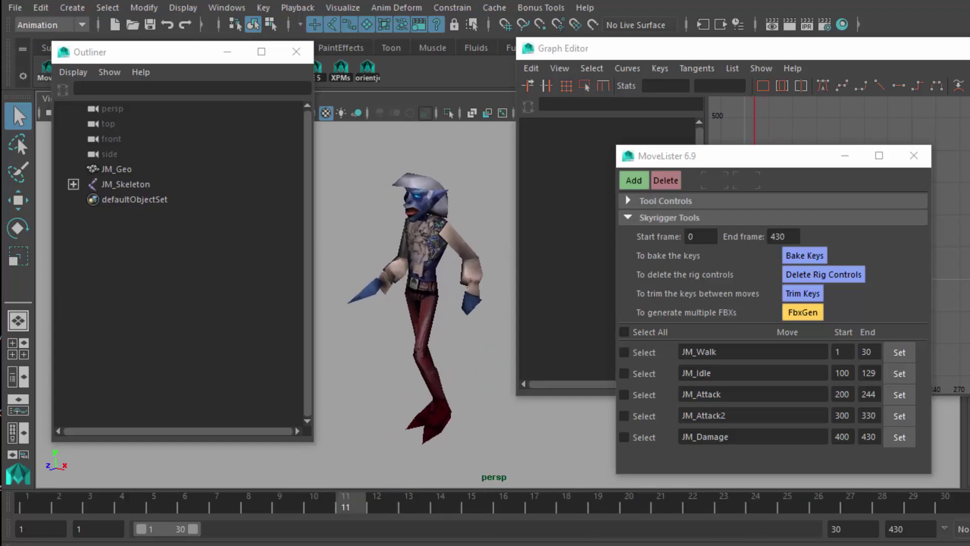
key(Escape)
click(118, 184)
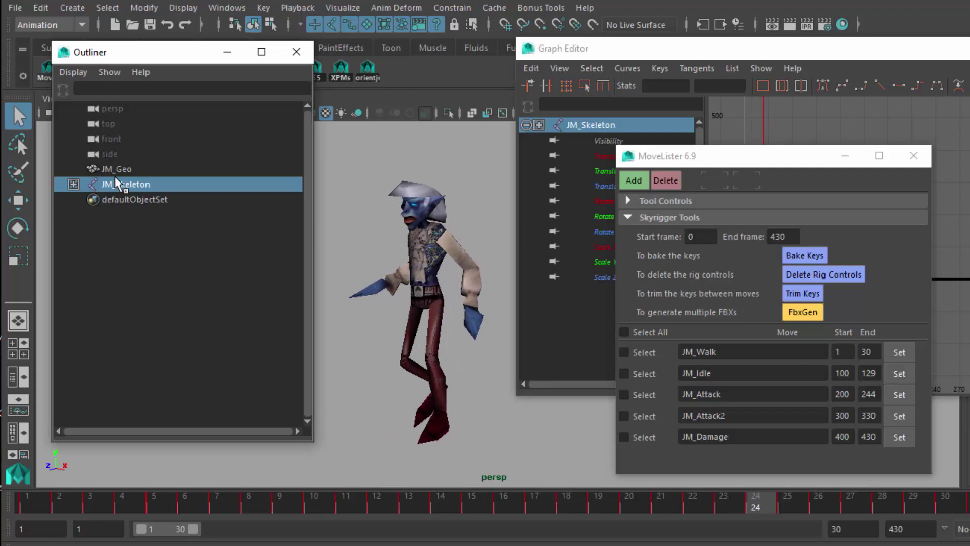
click(914, 155)
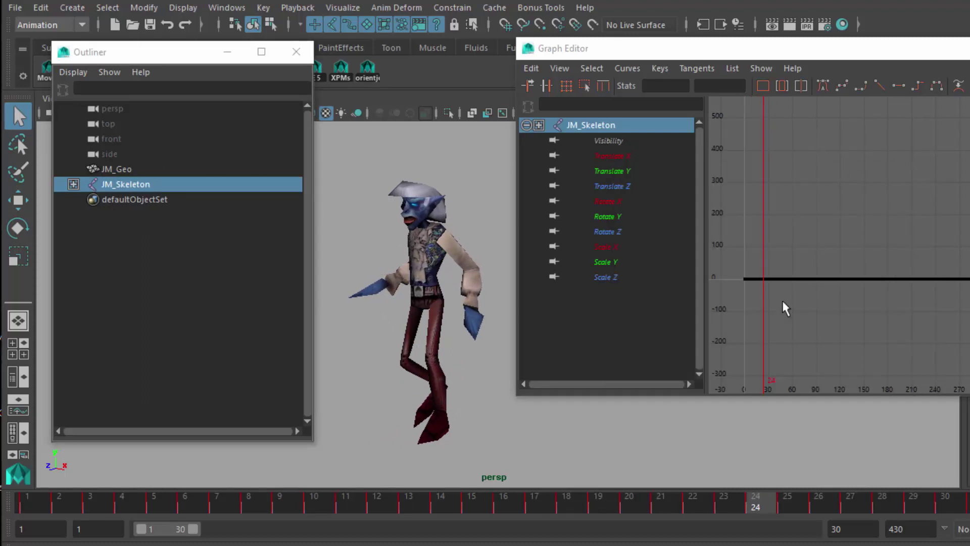
key(f)
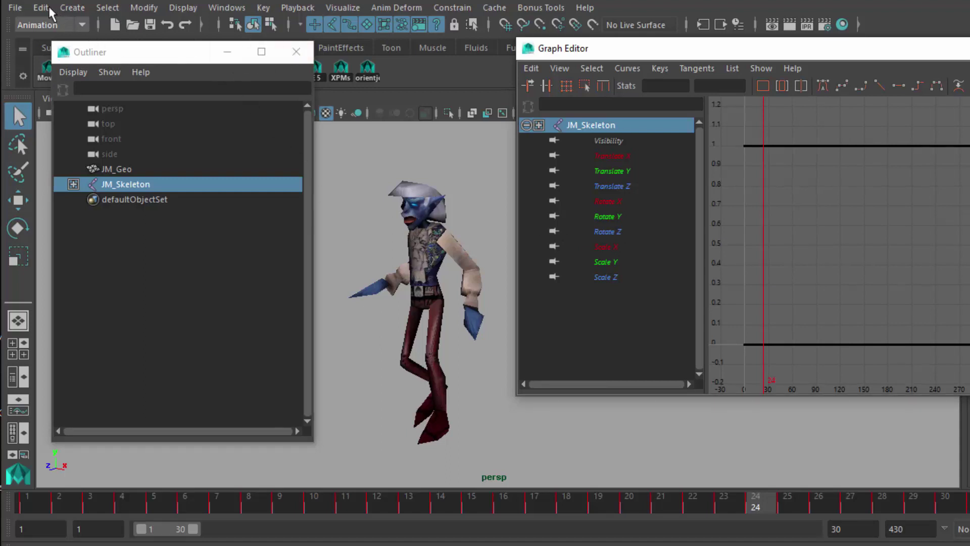
Delete all non-deformer history in the scene by type.
click(16, 7)
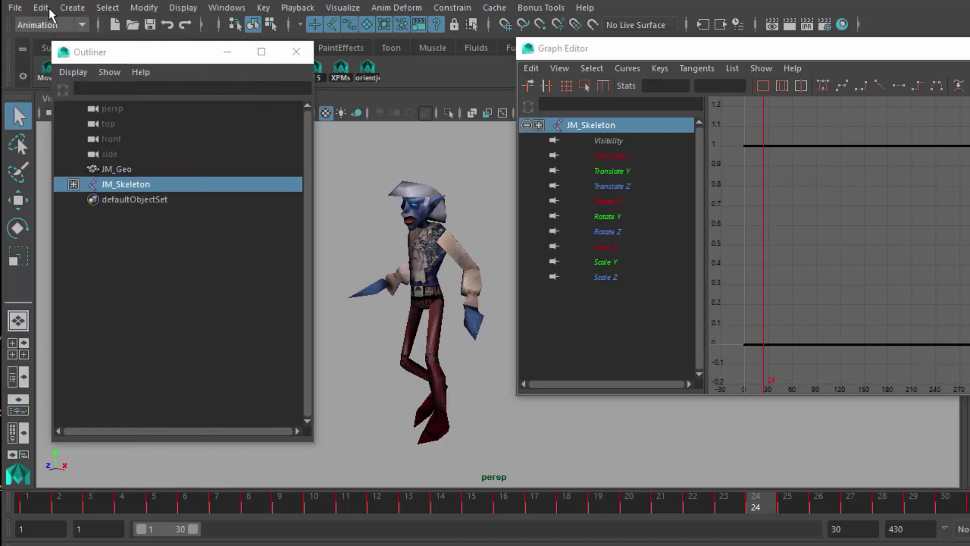
click(43, 8)
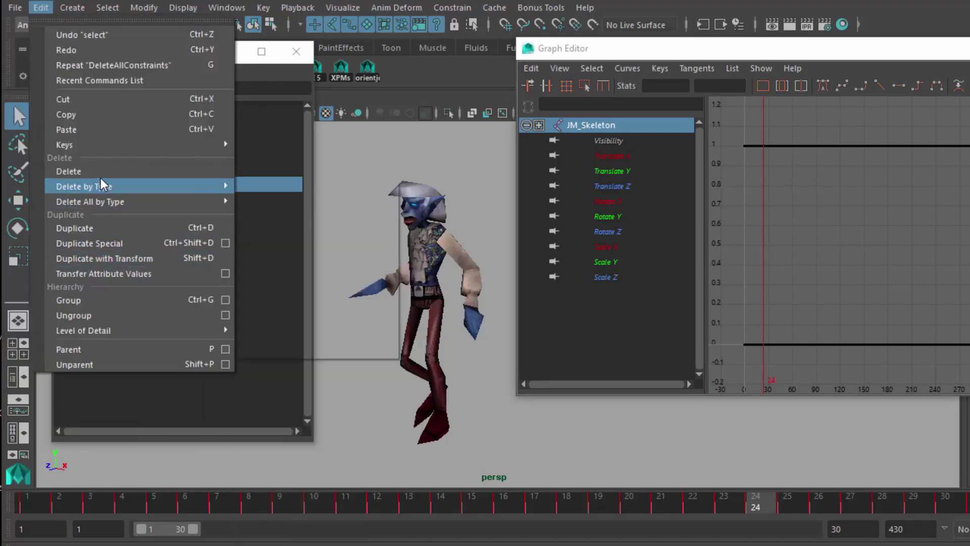
mouse_move(148, 198)
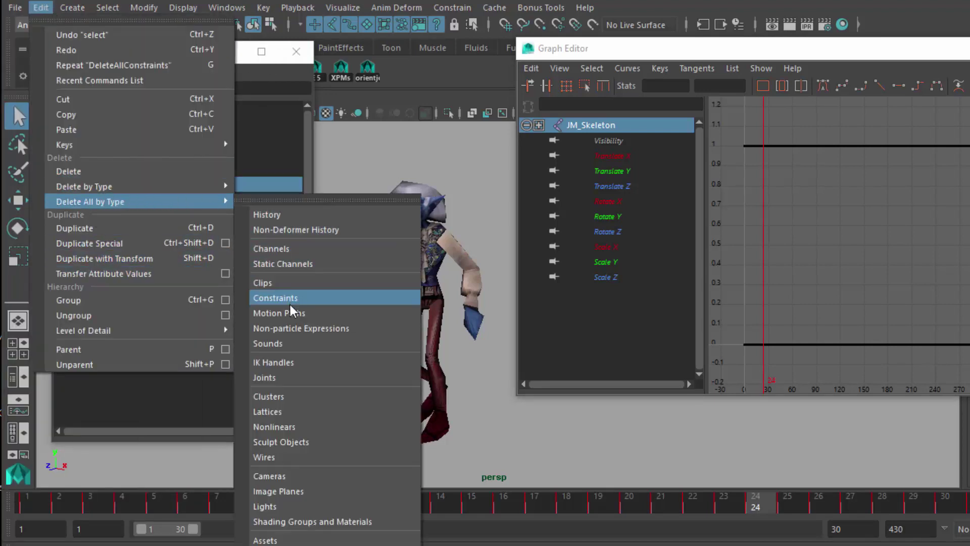
click(362, 228)
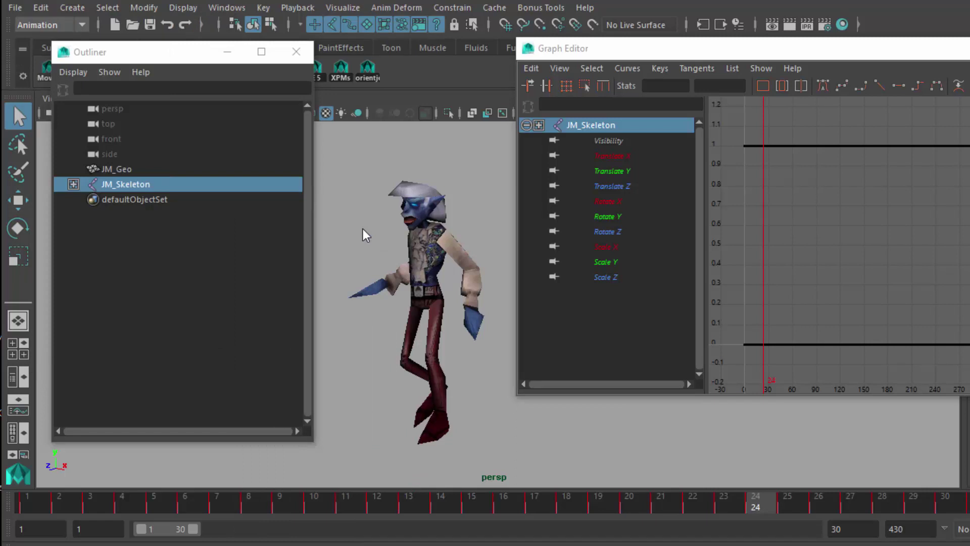
Optimize the scene size and clear the selection of JM_Skeleton.
click(40, 8)
mouse_move(16, 8)
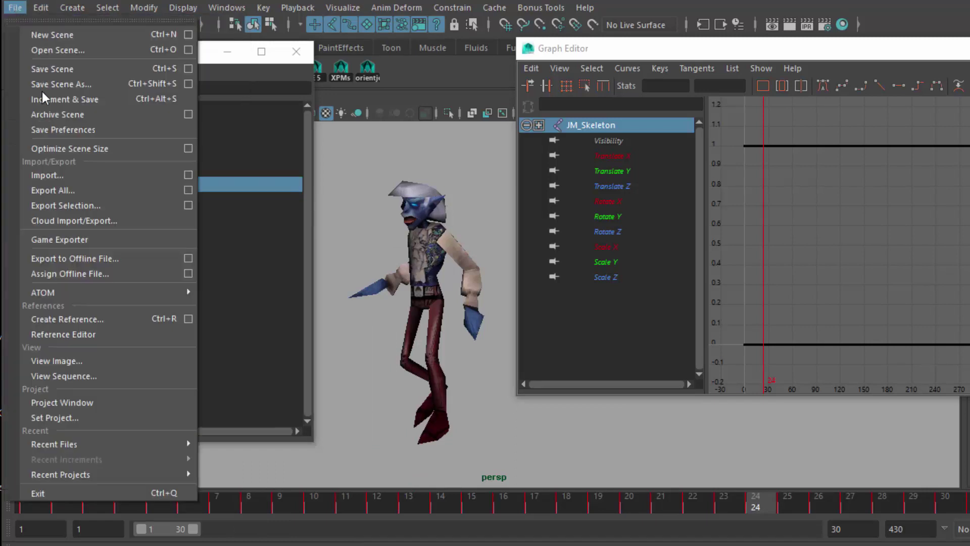
click(95, 149)
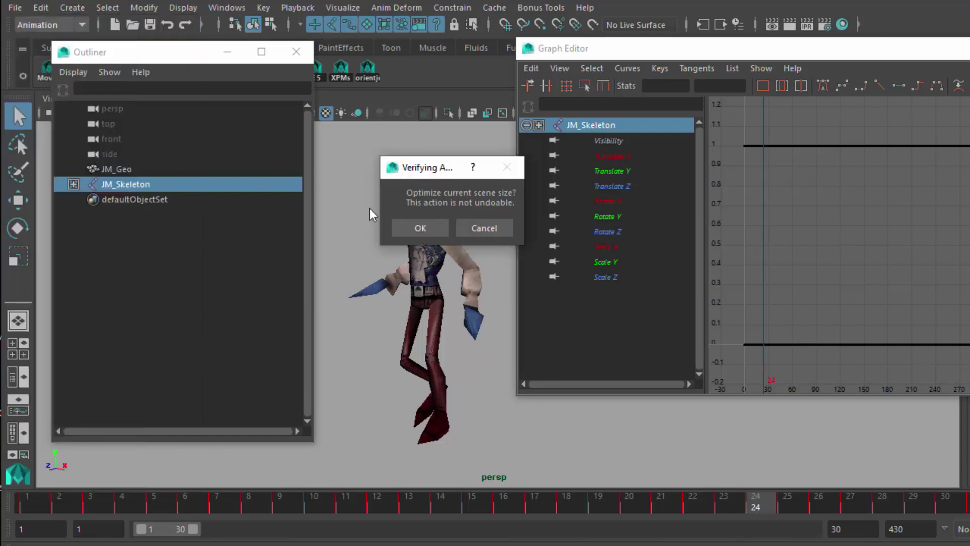
click(422, 230)
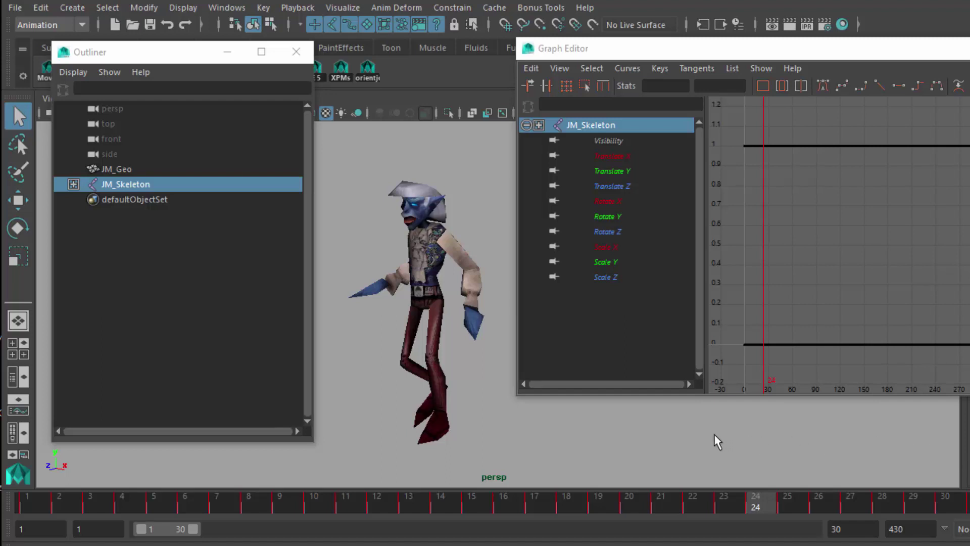
click(361, 238)
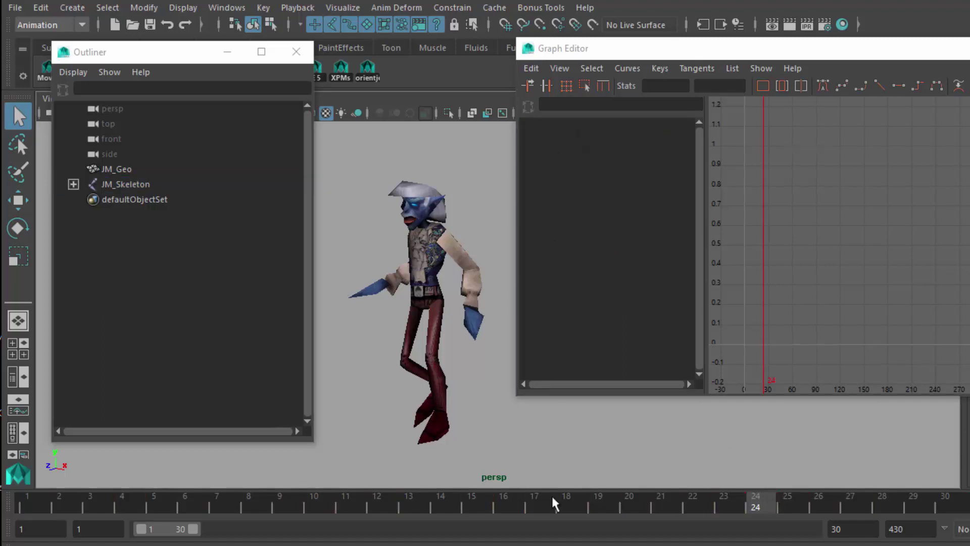
Reopen MoveLister clear of the Outliner and play back the JM_Walk, JM_Idle and JM_Attack moves on the cleaned character.
double_click(163, 526)
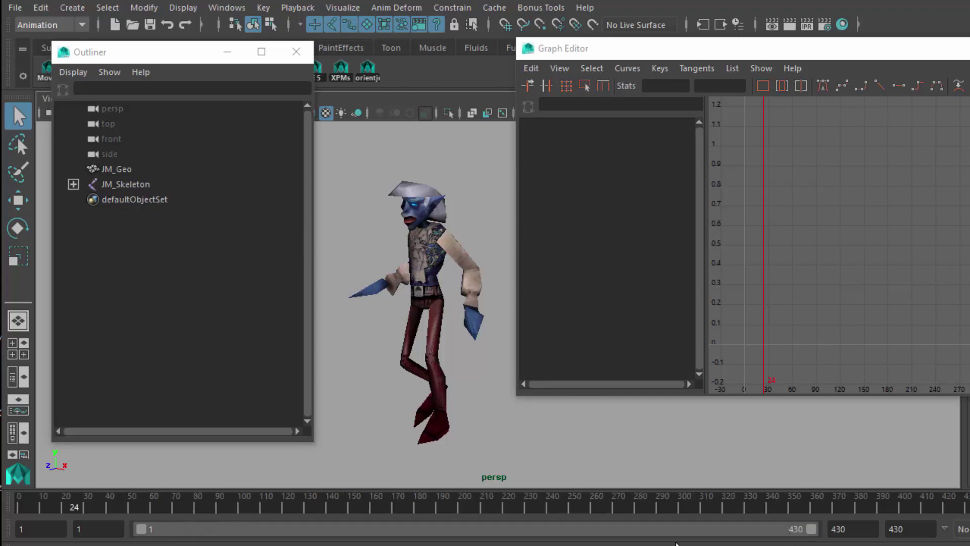
double_click(164, 528)
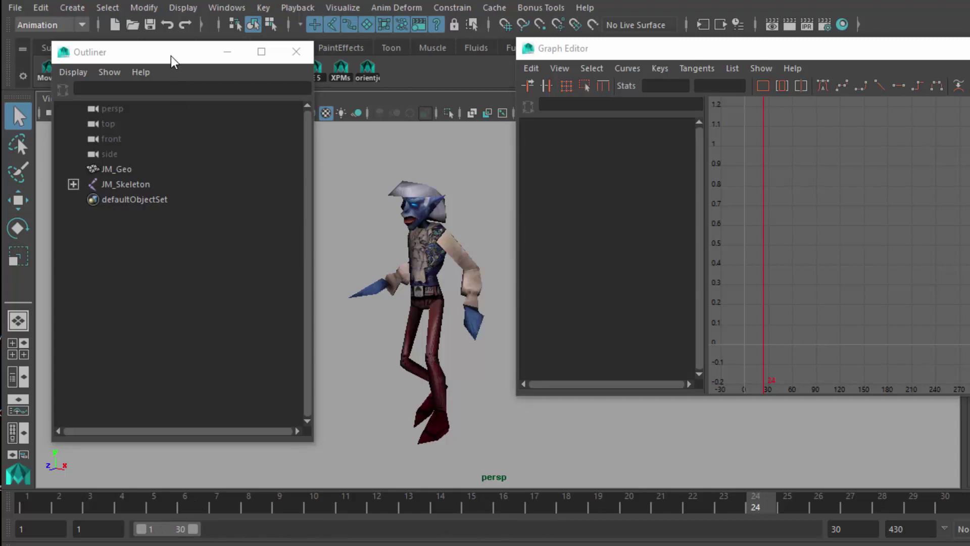
drag(171, 55, 180, 109)
click(50, 66)
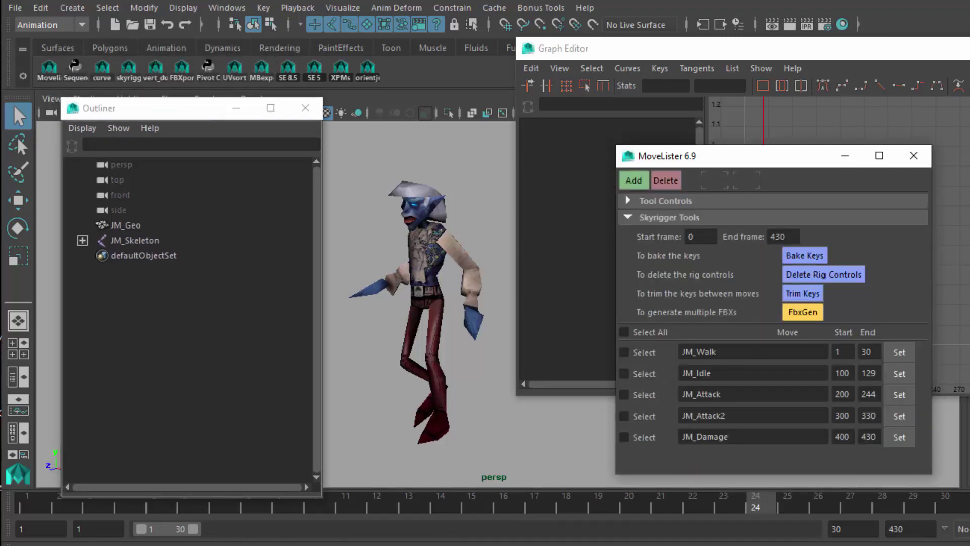
click(553, 444)
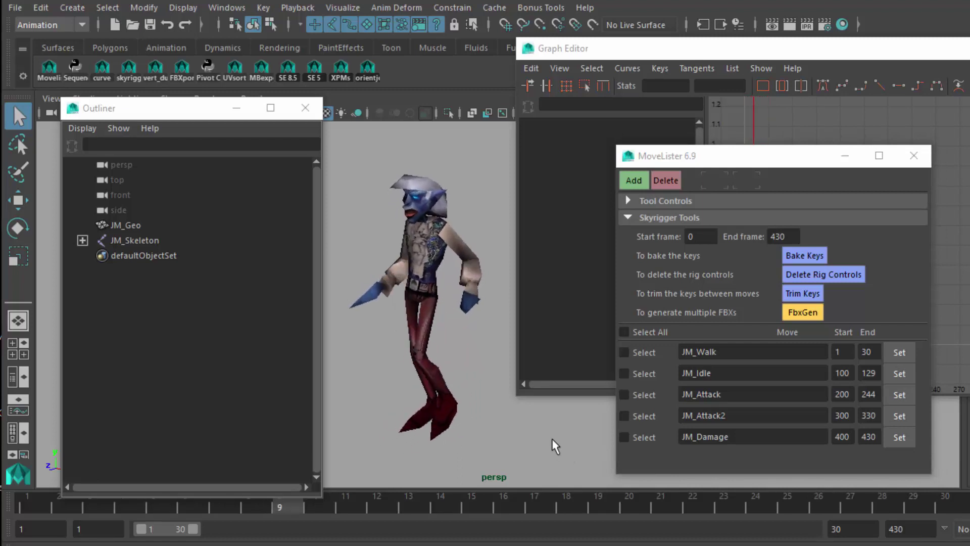
click(902, 374)
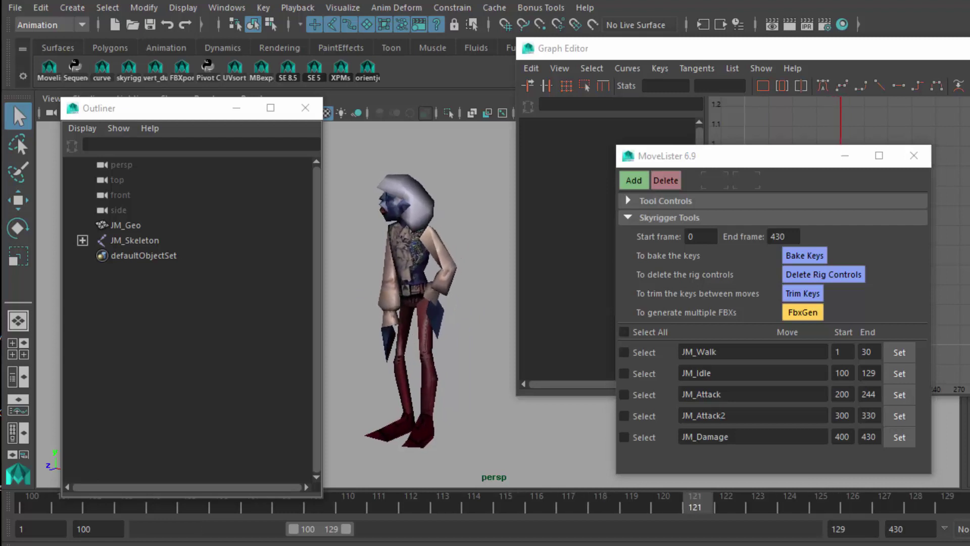
click(902, 394)
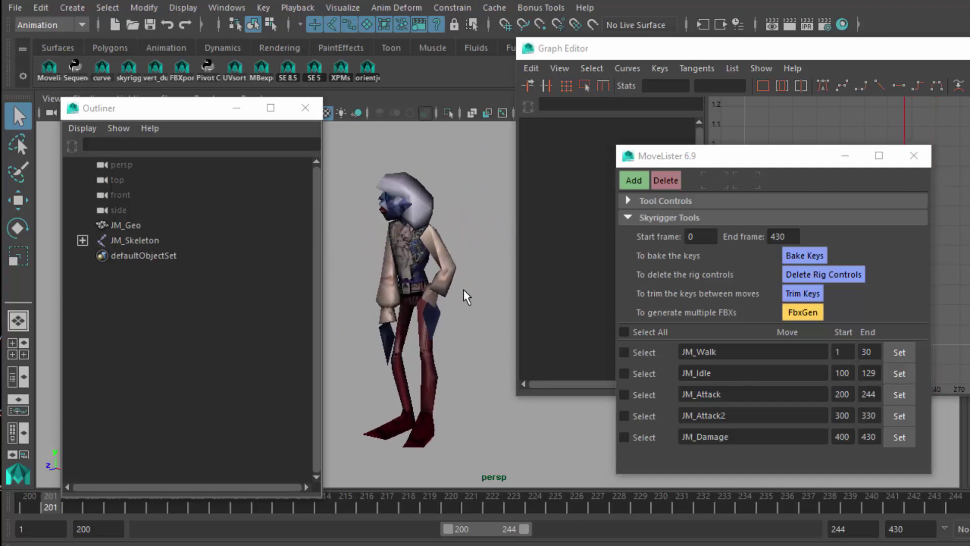
Extend the playback range to frames 1–430 and open the Export All options with JM_Geo and JM_Skeleton selected.
double_click(483, 528)
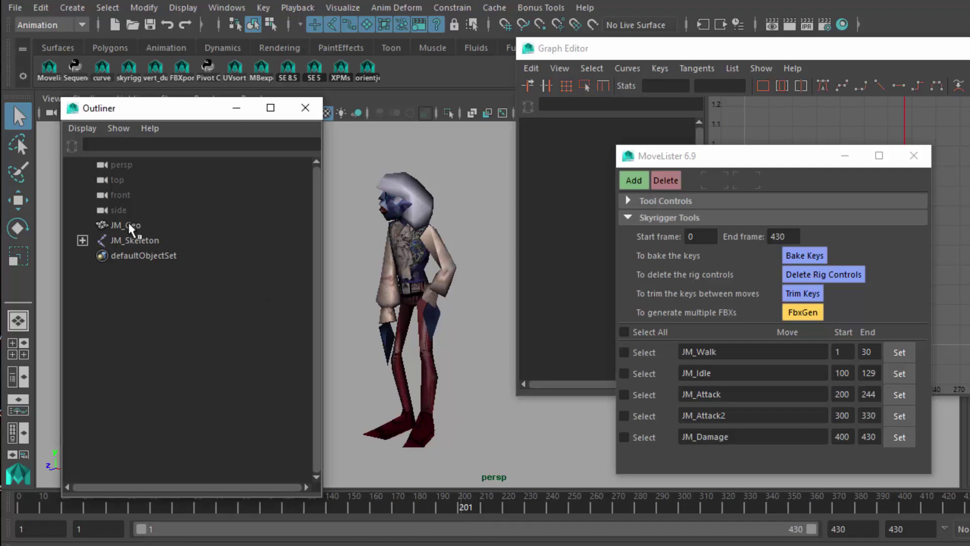
drag(128, 224, 128, 241)
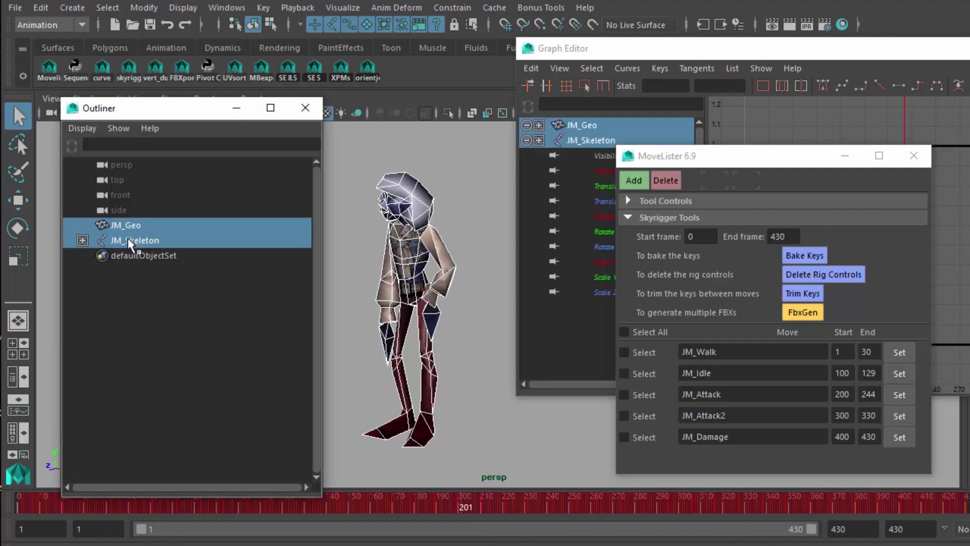
click(15, 8)
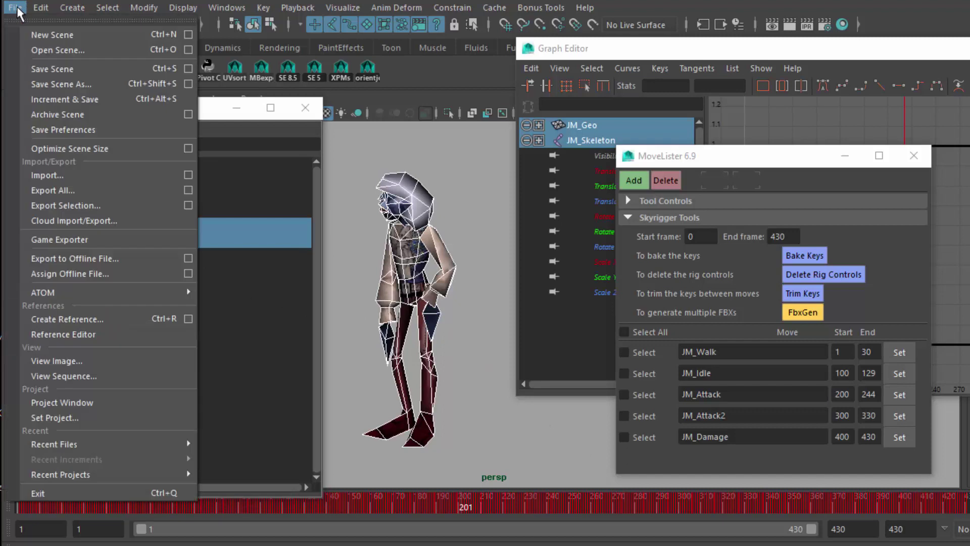
click(188, 190)
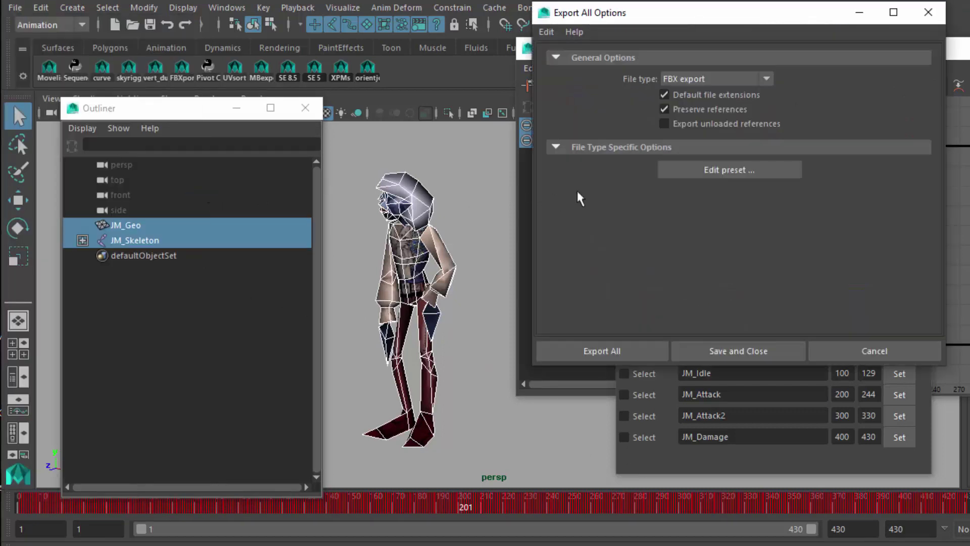
Check the Loaded and Auto load settings of fbxmaya.mll in the Plug-in Manager and close it.
click(226, 8)
mouse_move(304, 108)
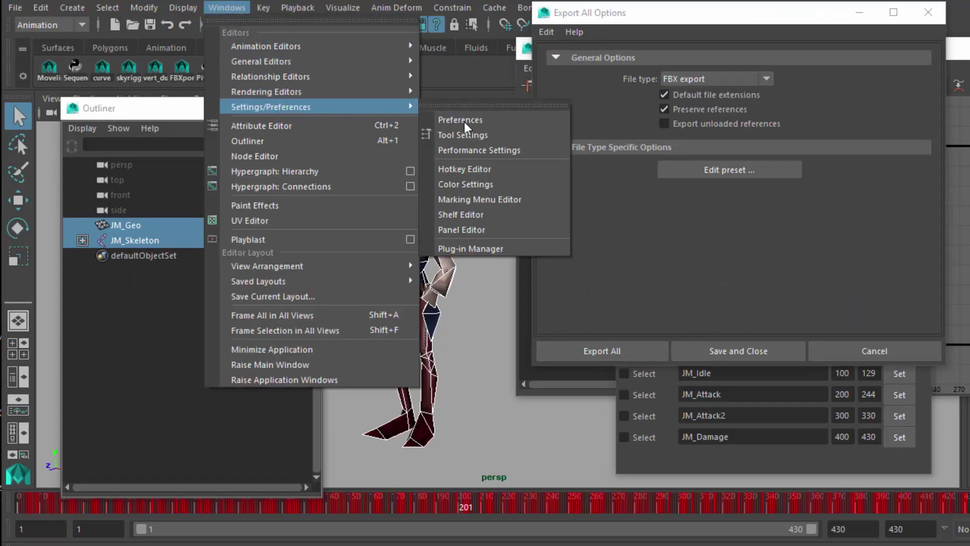
click(471, 248)
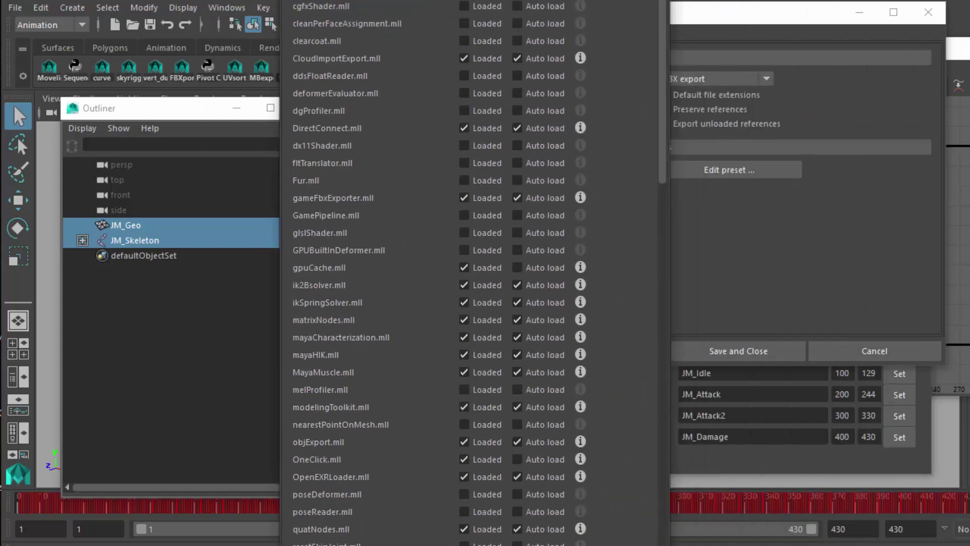
drag(427, 134, 422, 14)
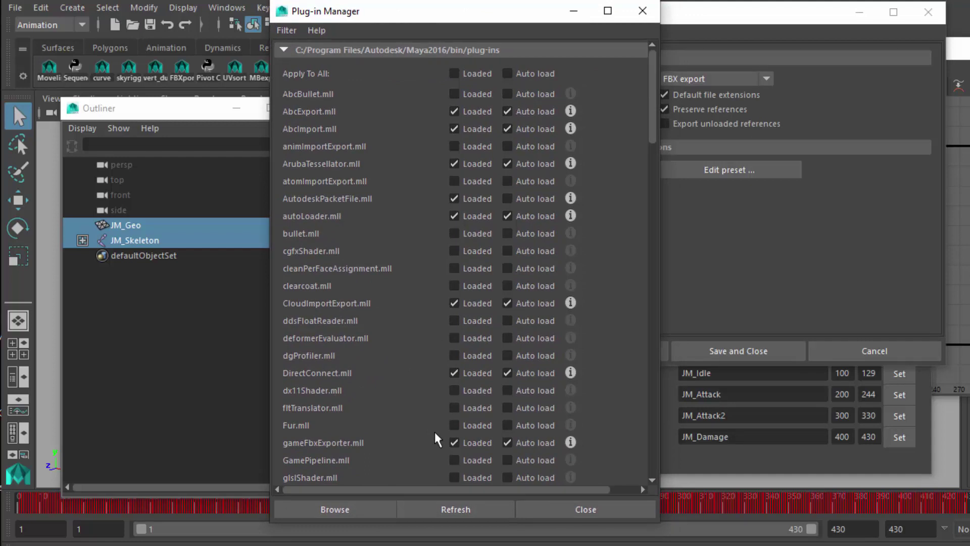
scroll(435, 433, down, 10)
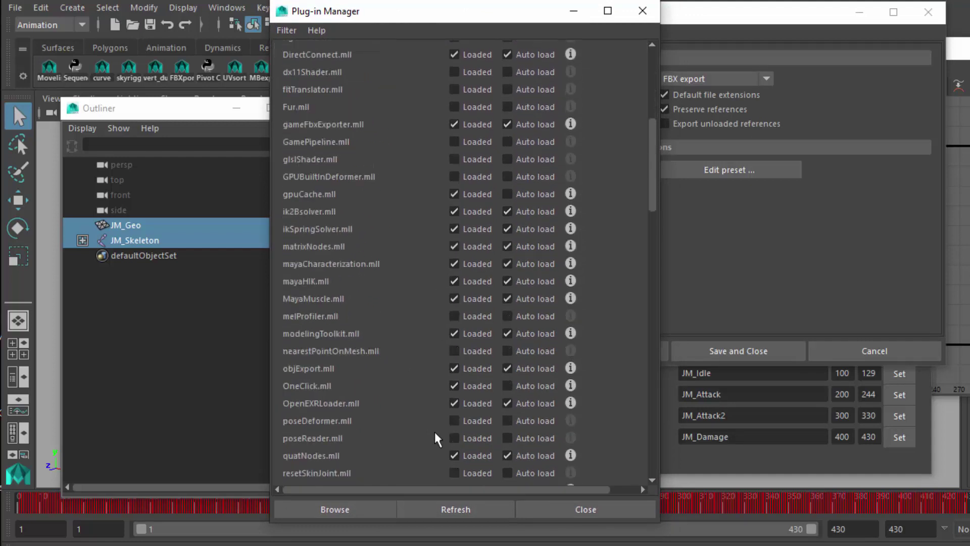
scroll(421, 384, down, 15)
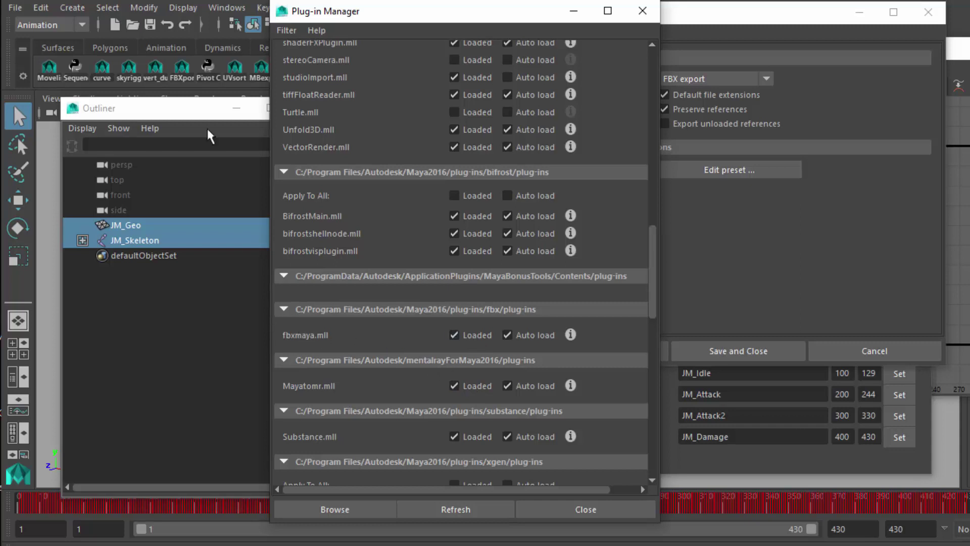
mouse_move(132, 2)
mouse_down()
mouse_move(134, 15)
mouse_move(134, 1)
mouse_up()
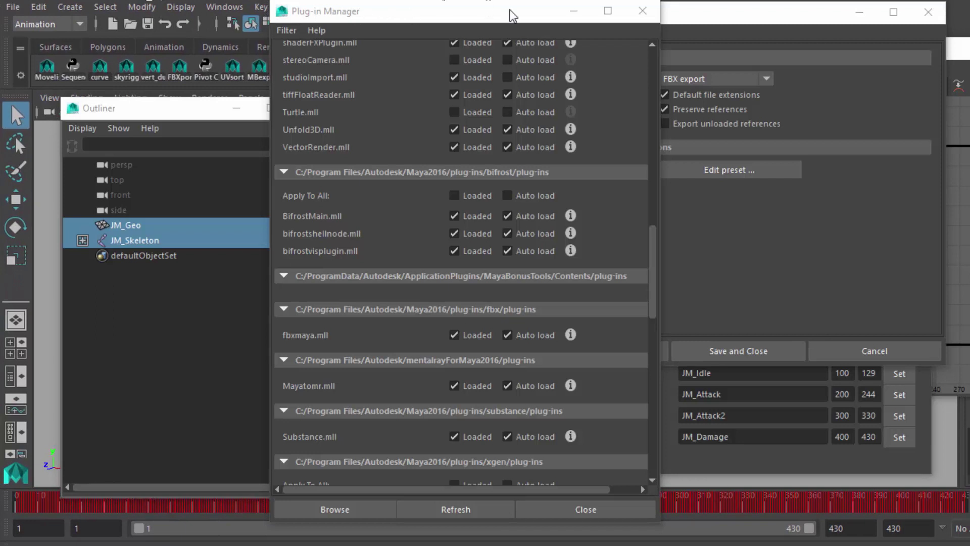
click(642, 14)
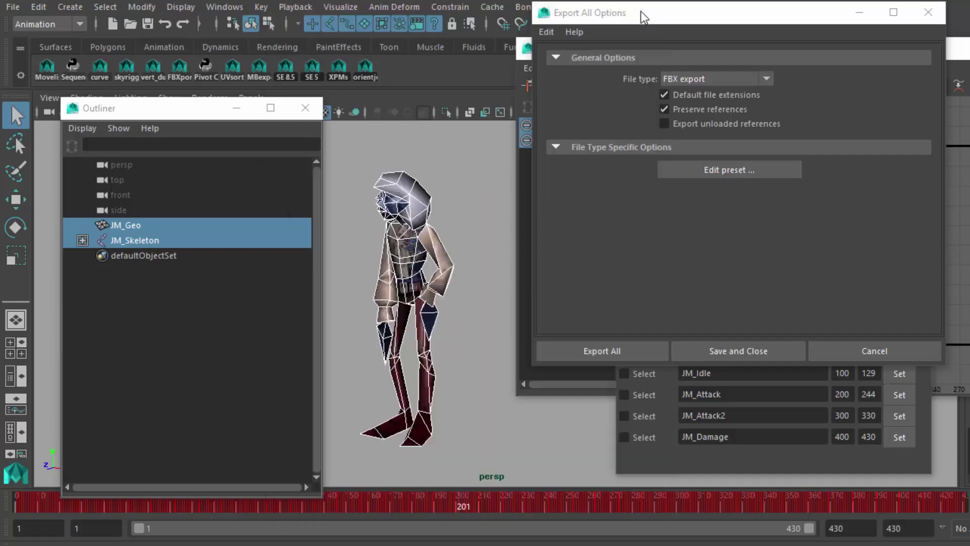
Clear the mesh and skeleton selection and choose FBX export as the file type for Export All.
click(471, 341)
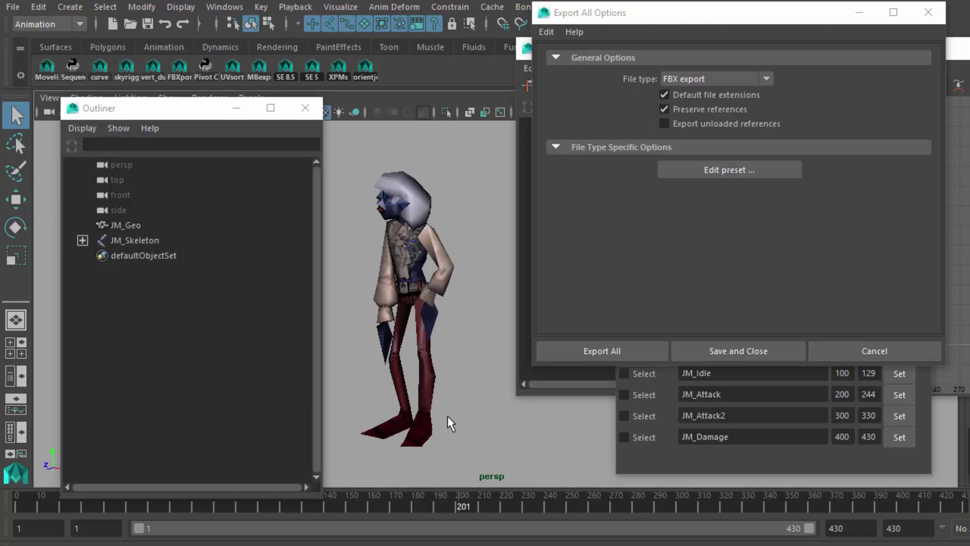
click(715, 79)
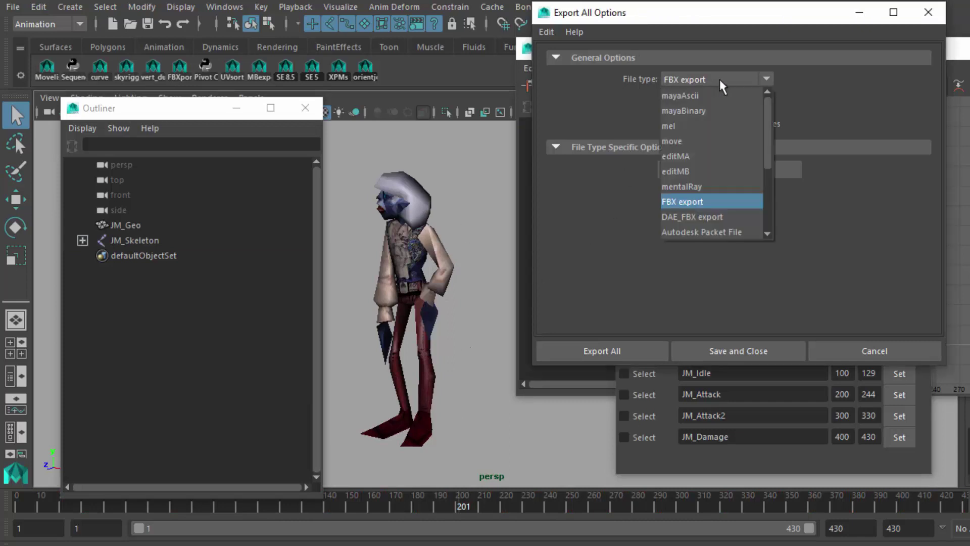
click(723, 203)
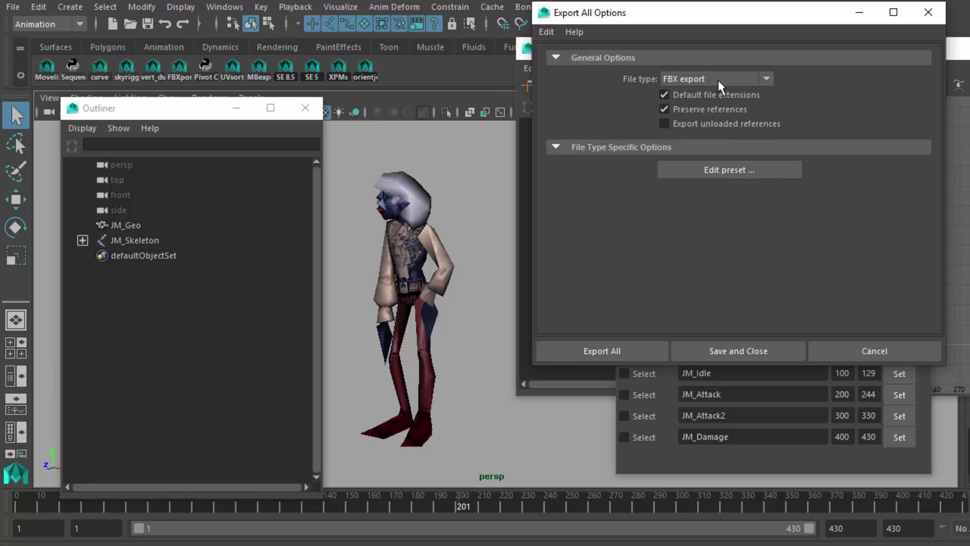
Review the FBX export preset's geometry, bake animation, deformed models, constraints, units, up axis and file format options, and close it.
click(729, 171)
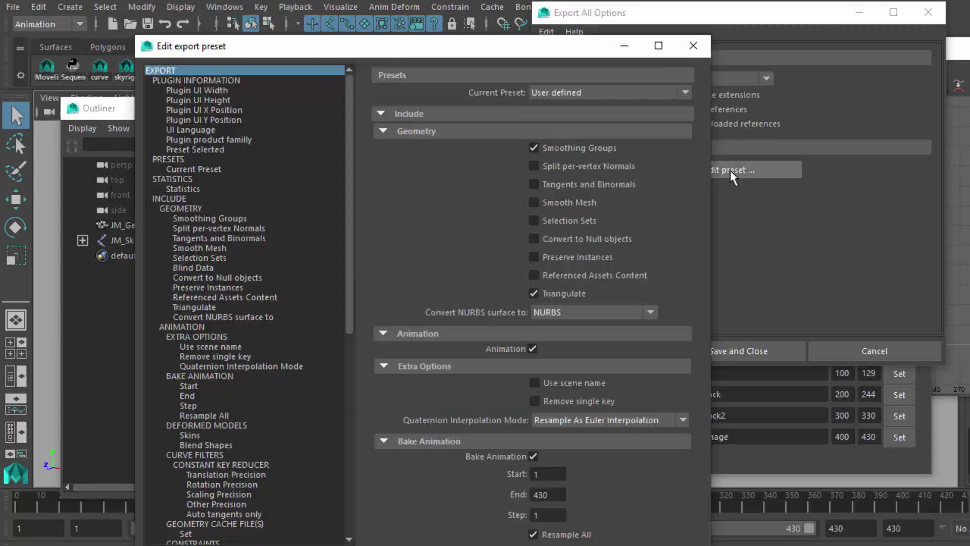
drag(533, 47, 850, 12)
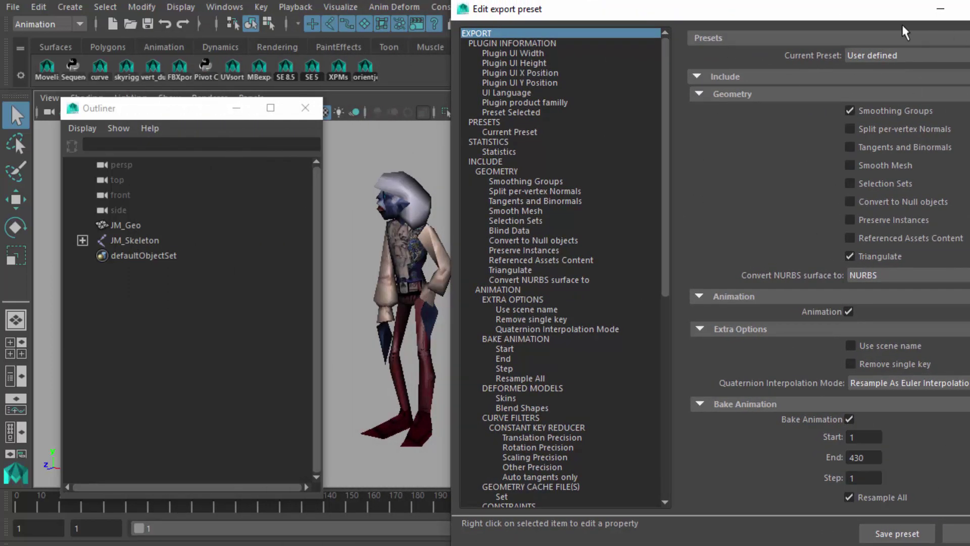
drag(801, 17, 720, 20)
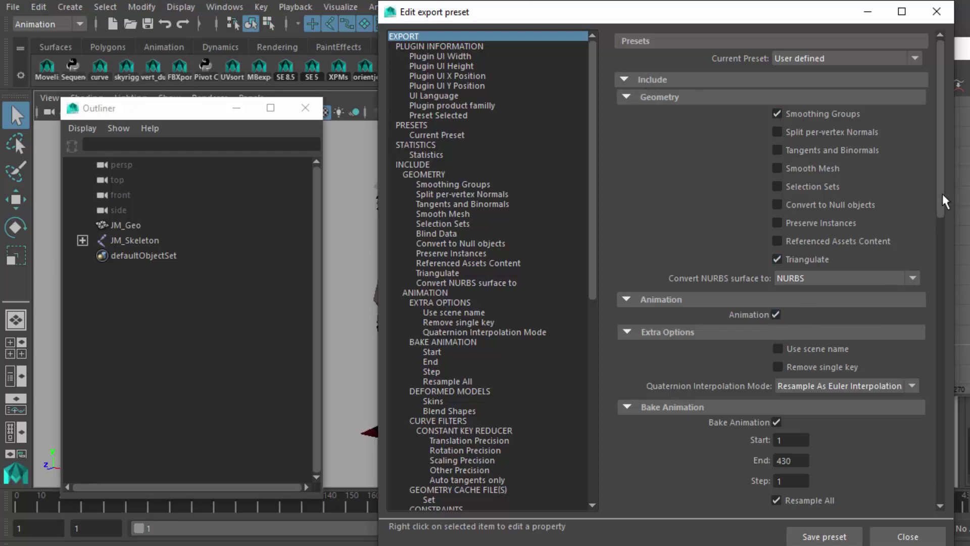
drag(941, 193, 945, 279)
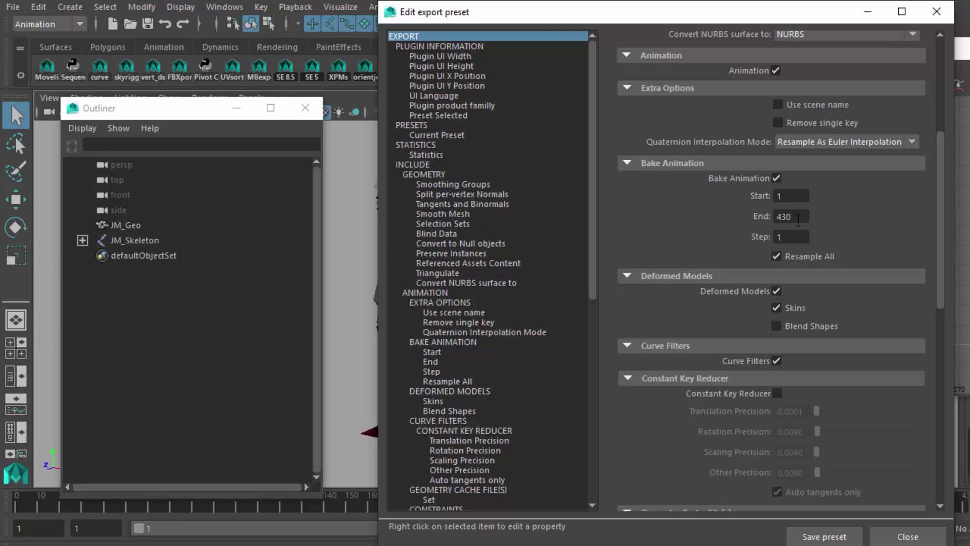
drag(704, 545, 704, 472)
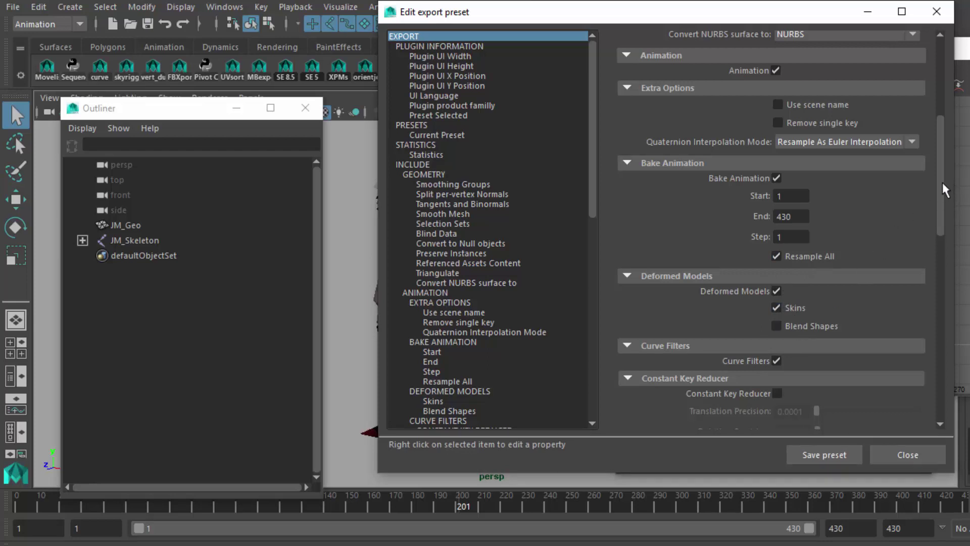
drag(942, 184, 949, 336)
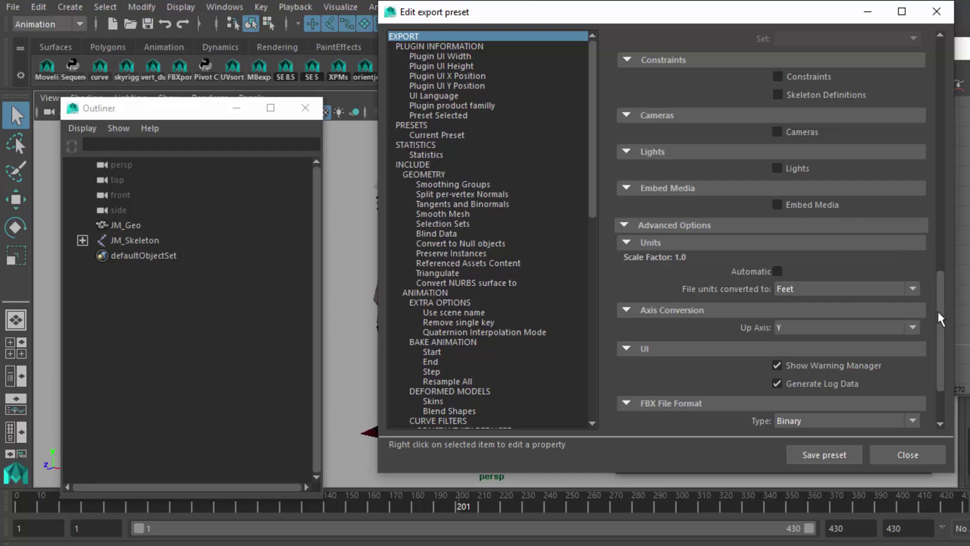
drag(938, 311, 941, 353)
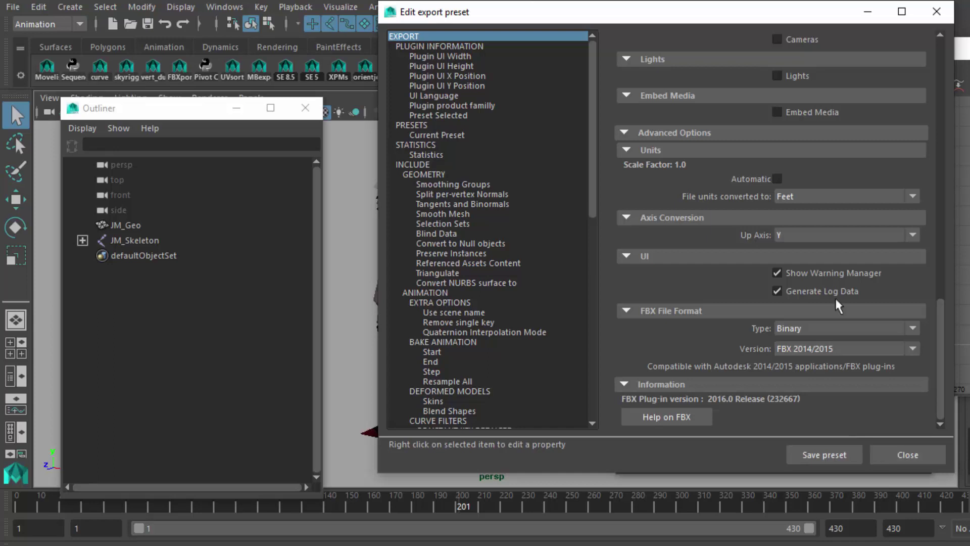
click(901, 449)
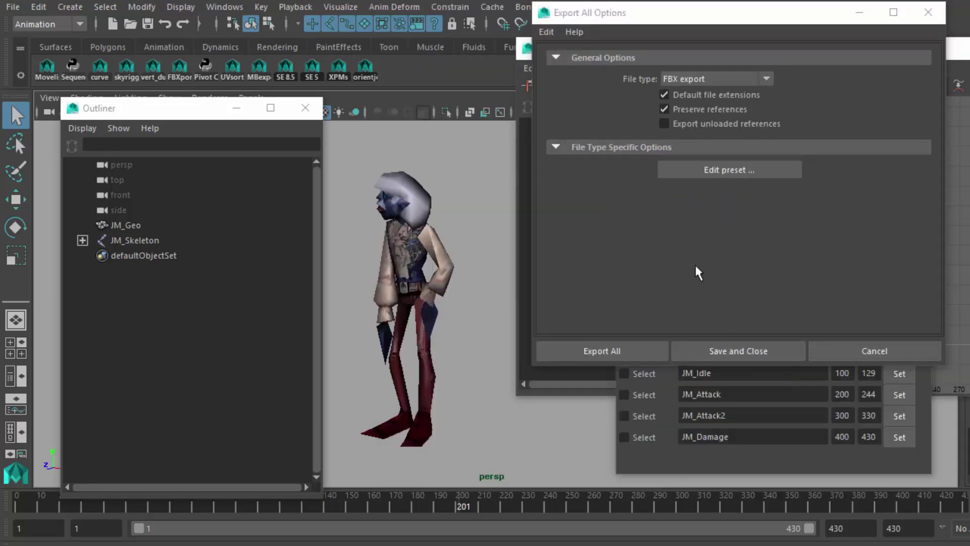
Export the whole scene to the Desktop as an FBX file named Mickey2_FBX.fbx.
click(617, 346)
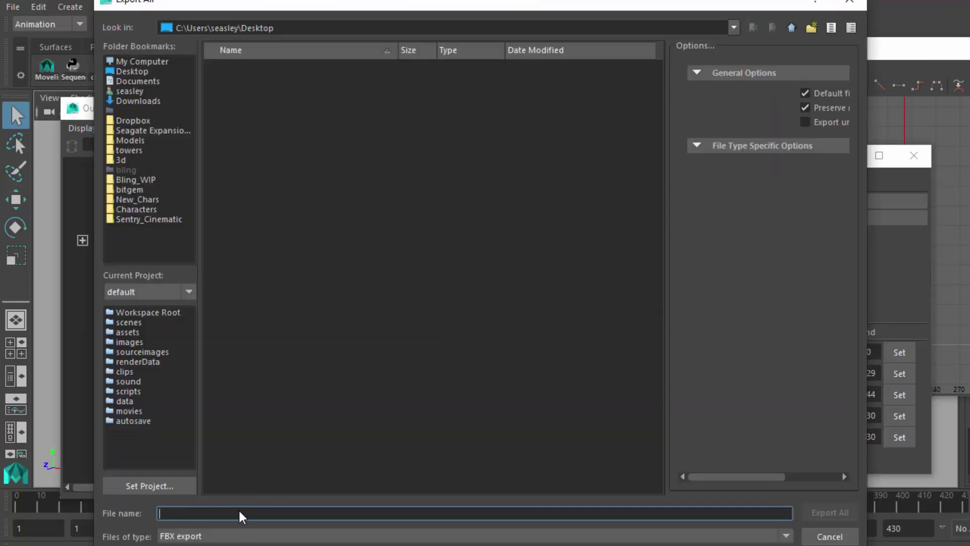
click(238, 202)
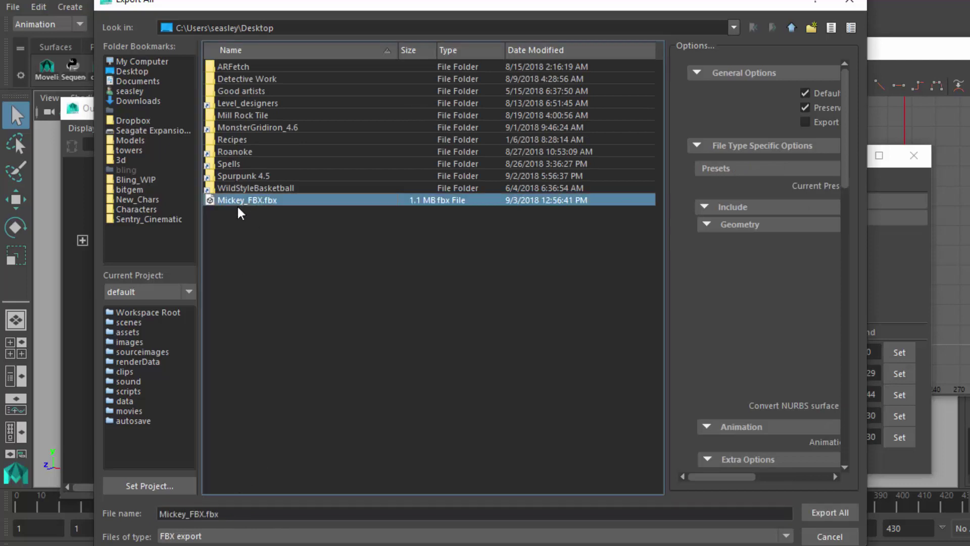
click(187, 513)
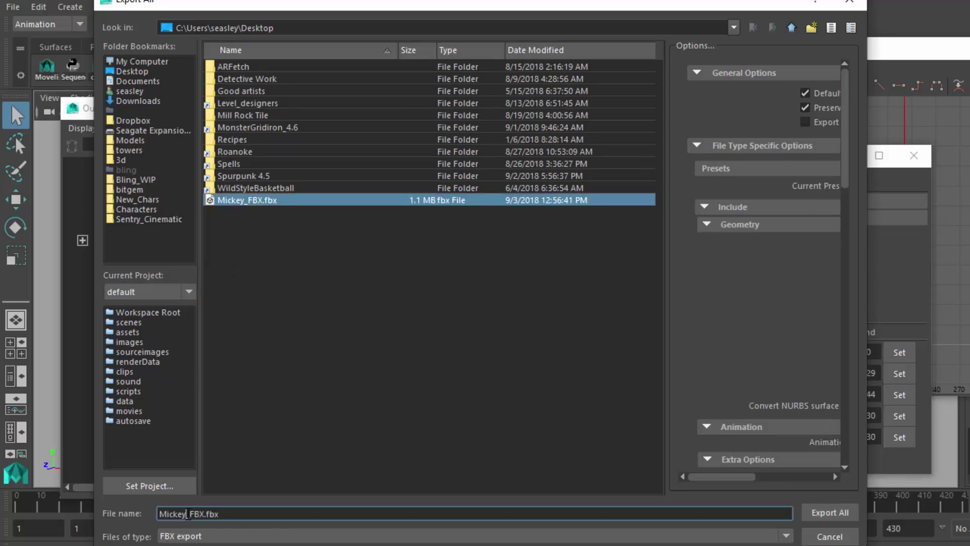
key(Return)
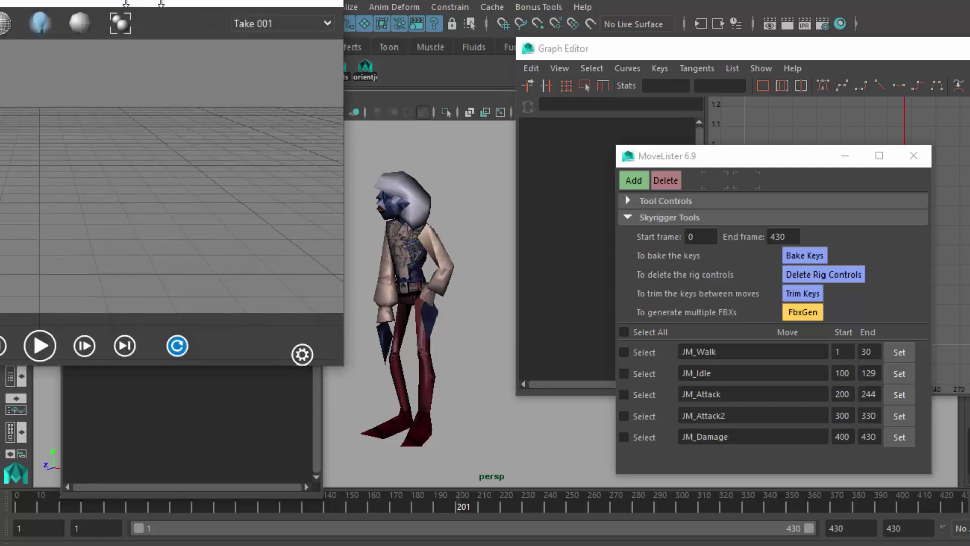
Switch to Autodesk FBX Review, enlarge its window and open Mickey2_FBX.fbx from the Desktop.
drag(134, 3, 433, 13)
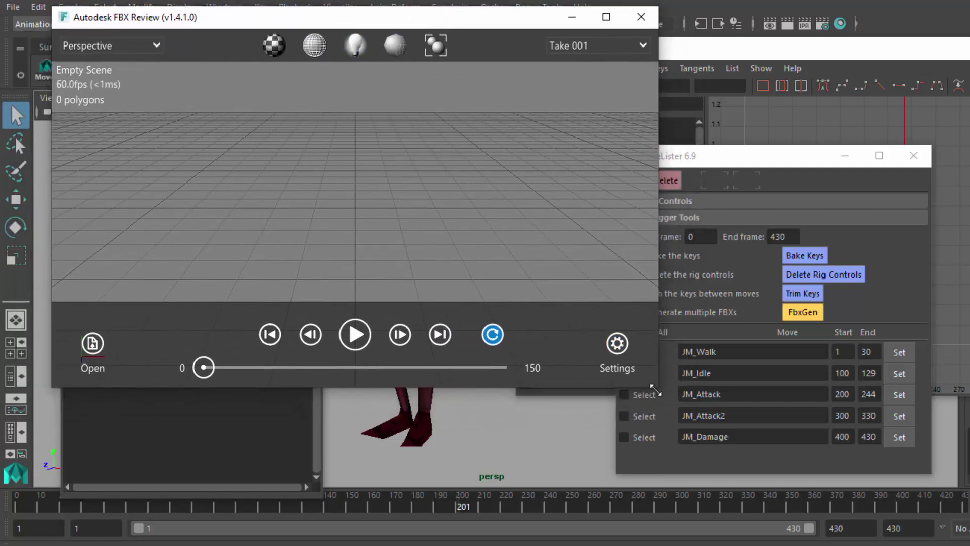
drag(657, 391, 955, 517)
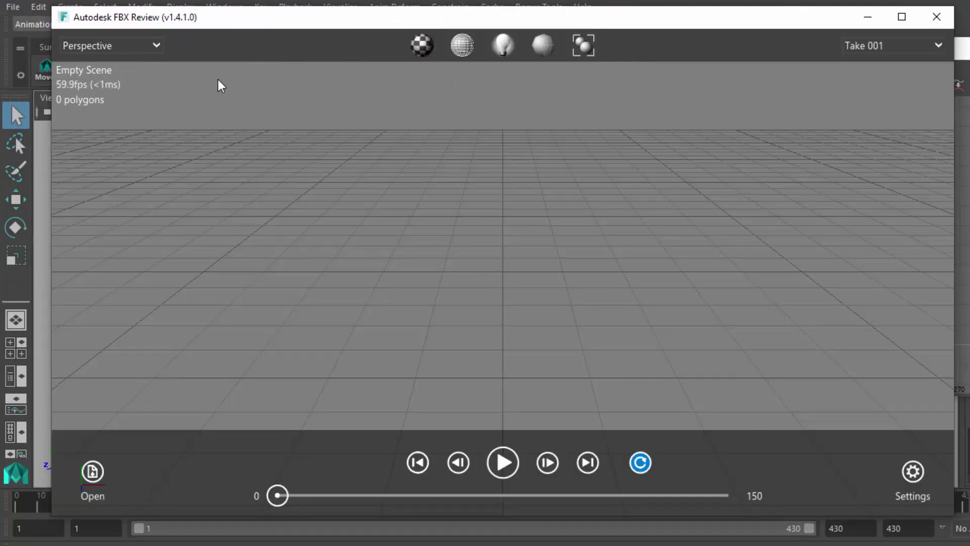
click(93, 474)
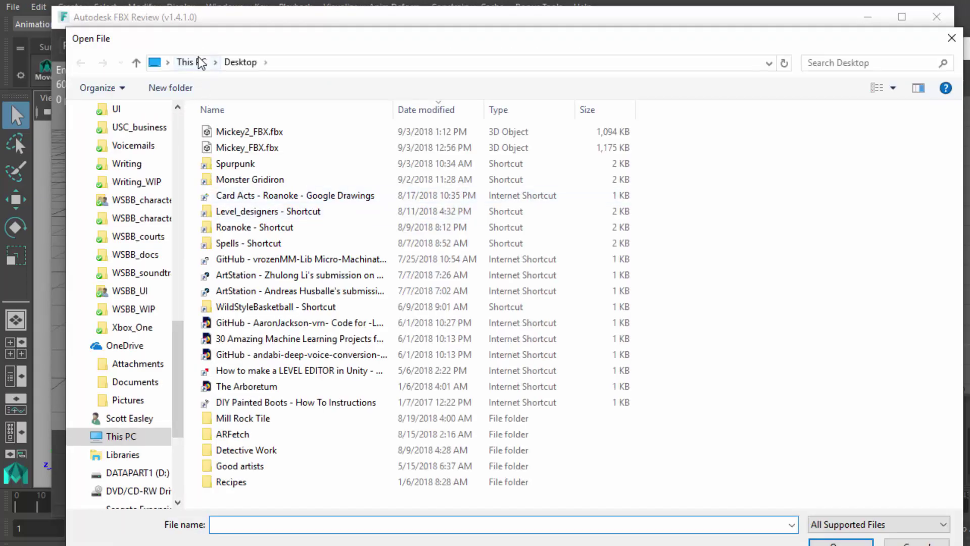
double_click(238, 135)
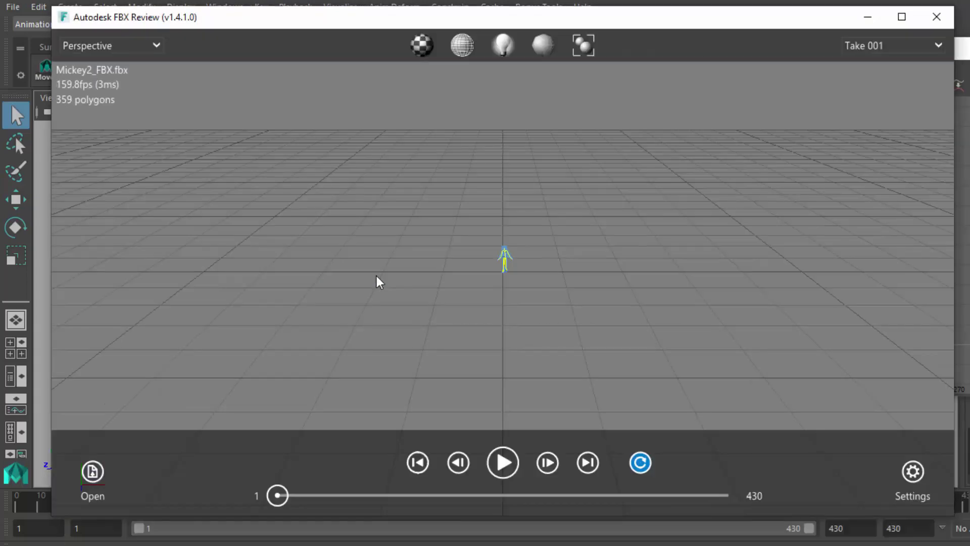
Play the exported character's animation from a close, angled perspective view.
drag(385, 280, 427, 355)
scroll(443, 276, up, 5)
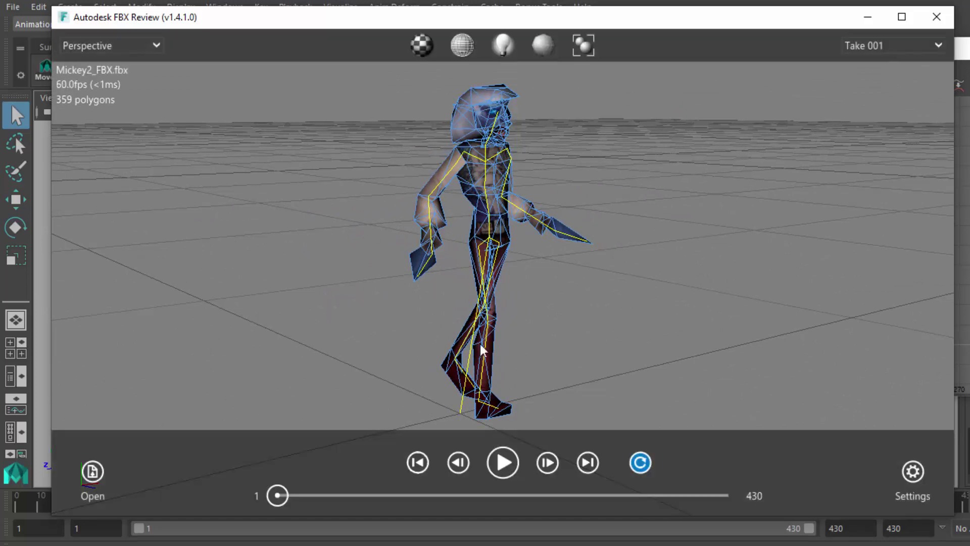
click(502, 460)
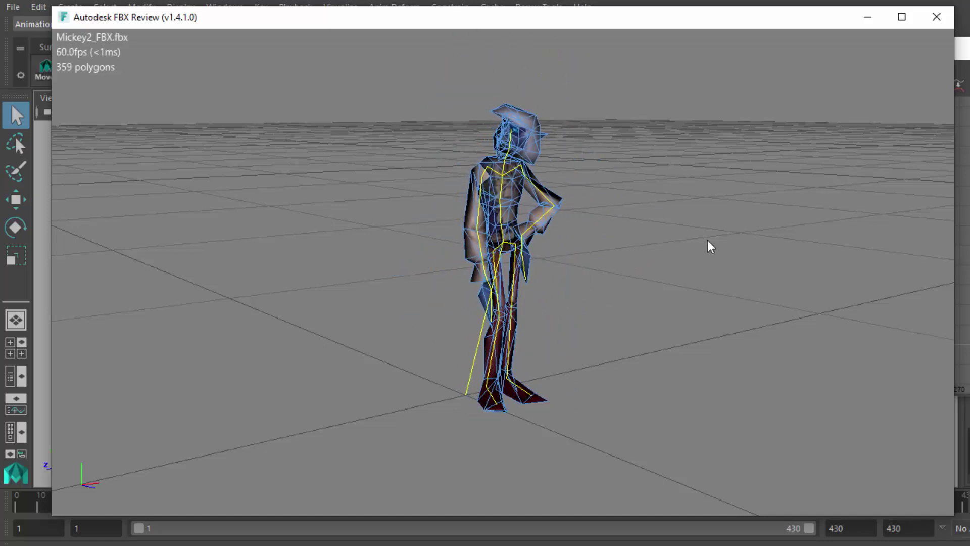
Check the show and shading settings, watch the looping moves from another angle, and close FBX Review.
mouse_move(708, 241)
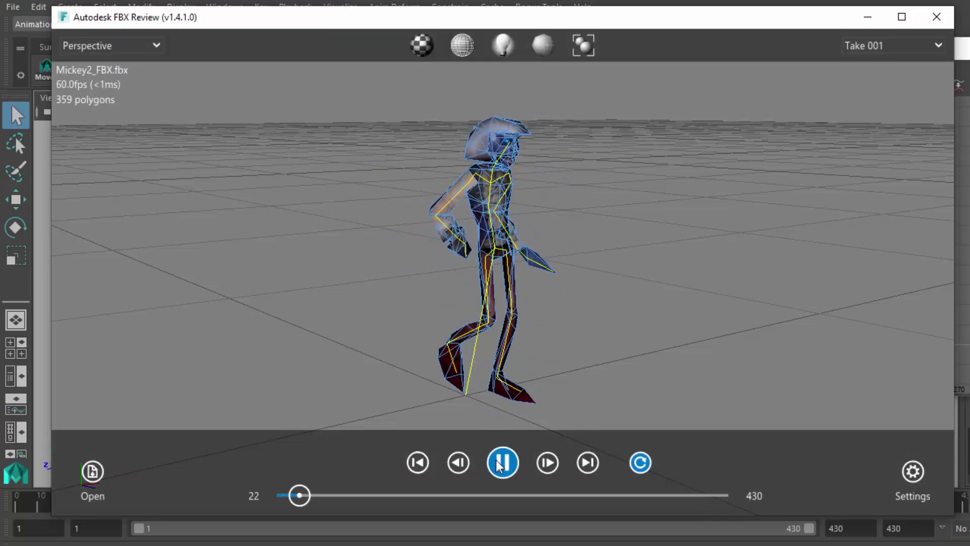
click(912, 471)
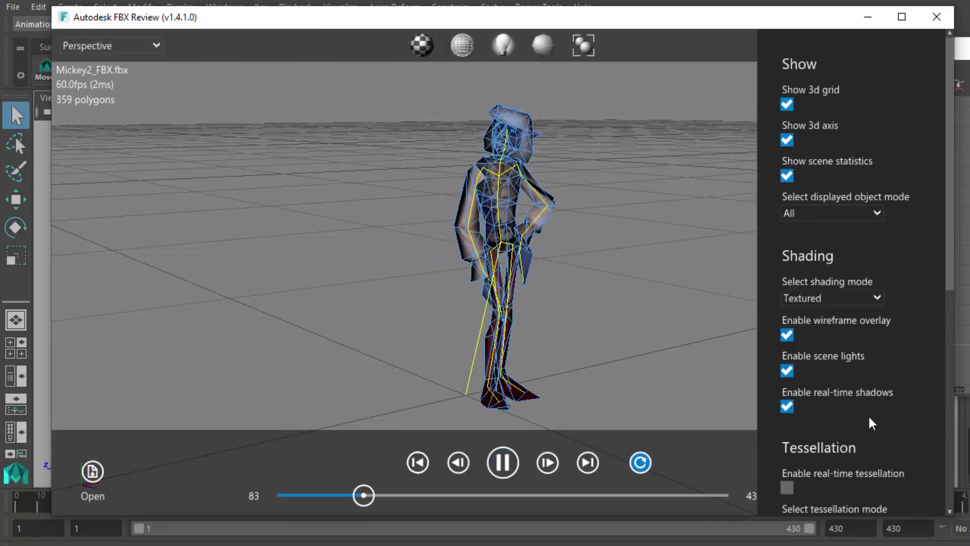
click(671, 328)
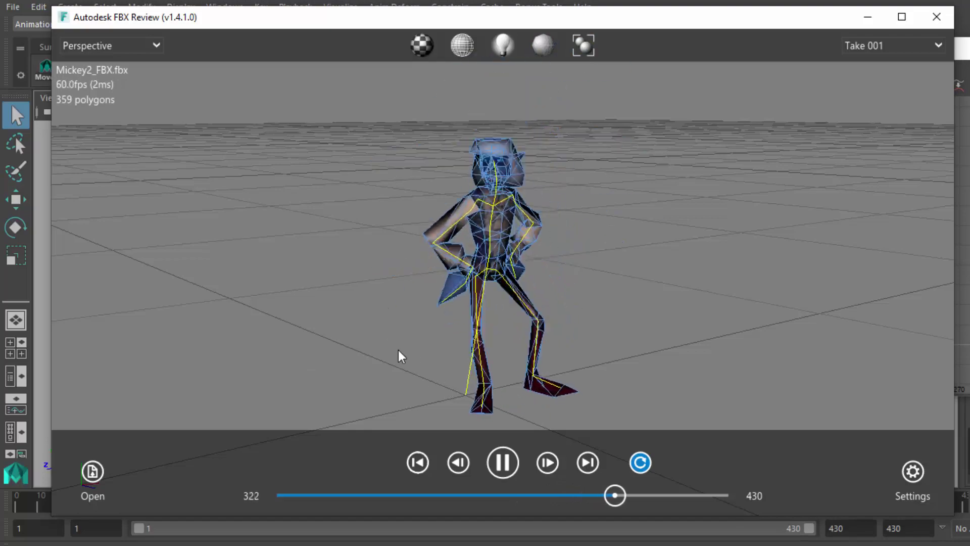
mouse_move(621, 308)
mouse_down()
mouse_move(364, 306)
mouse_move(723, 317)
mouse_move(637, 306)
mouse_up()
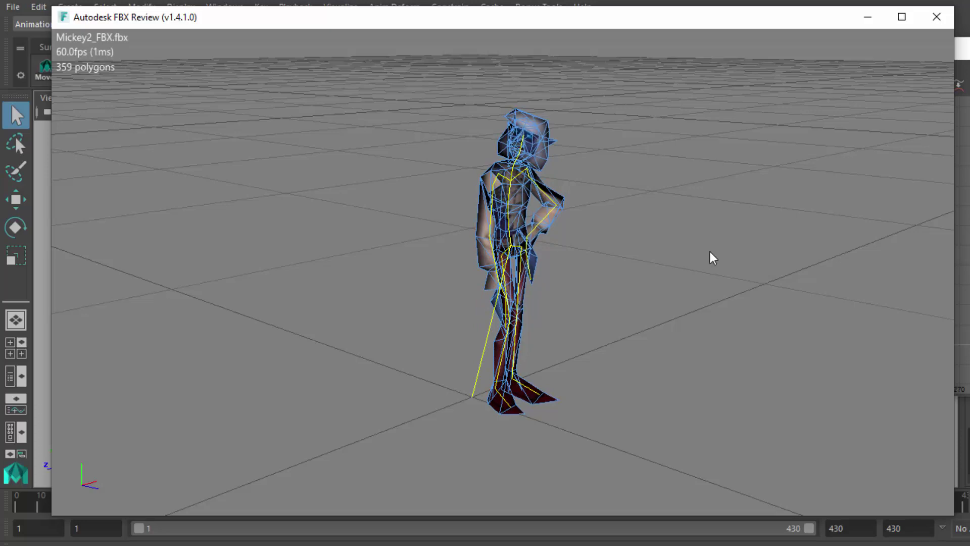
click(936, 19)
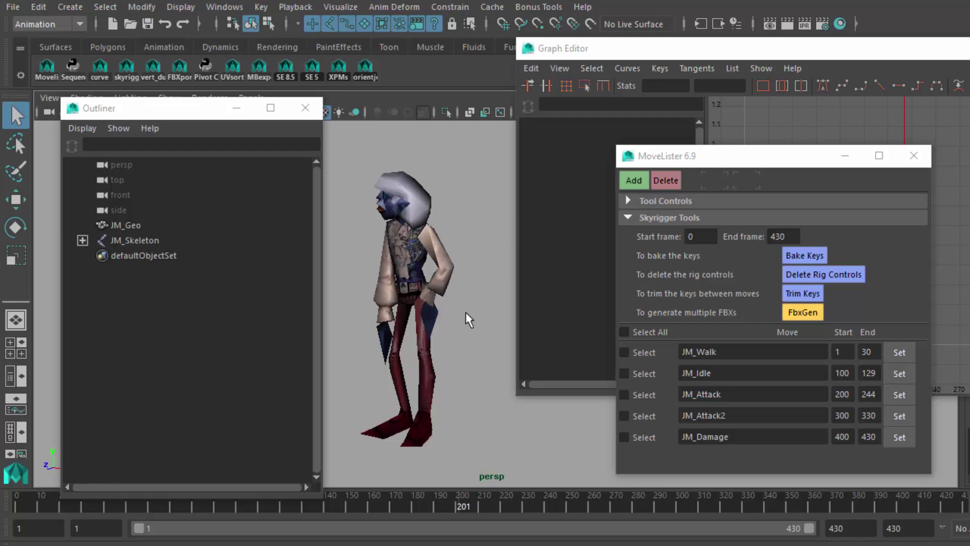
Inspect the skeleton and mesh left in the Maya scene by selecting JM_Skeleton and JM_Geo in turn.
alt+drag(417, 331, 473, 334)
click(132, 239)
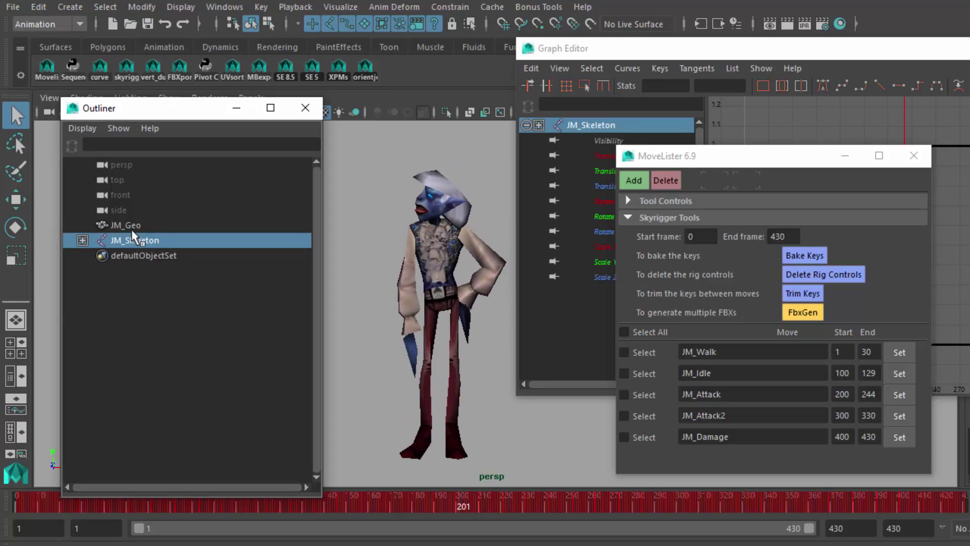
click(132, 224)
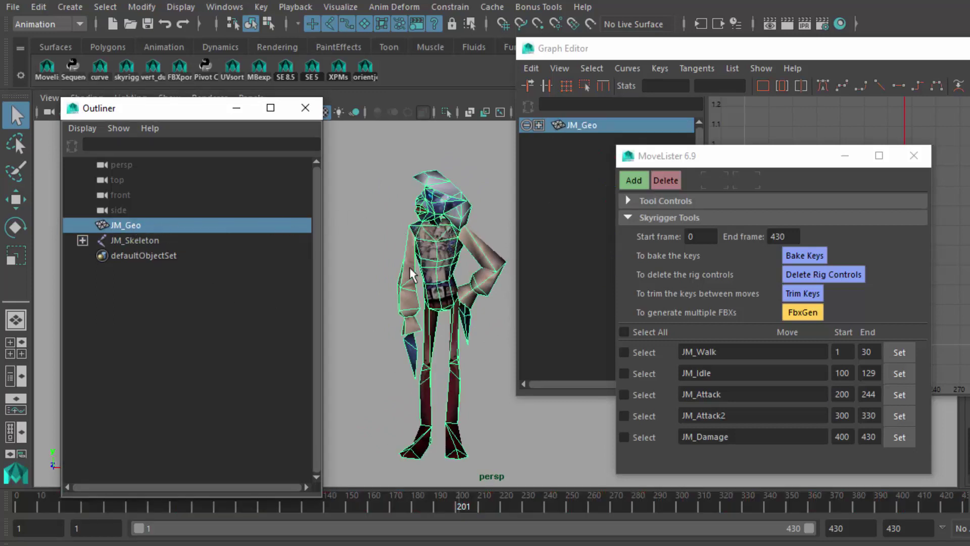